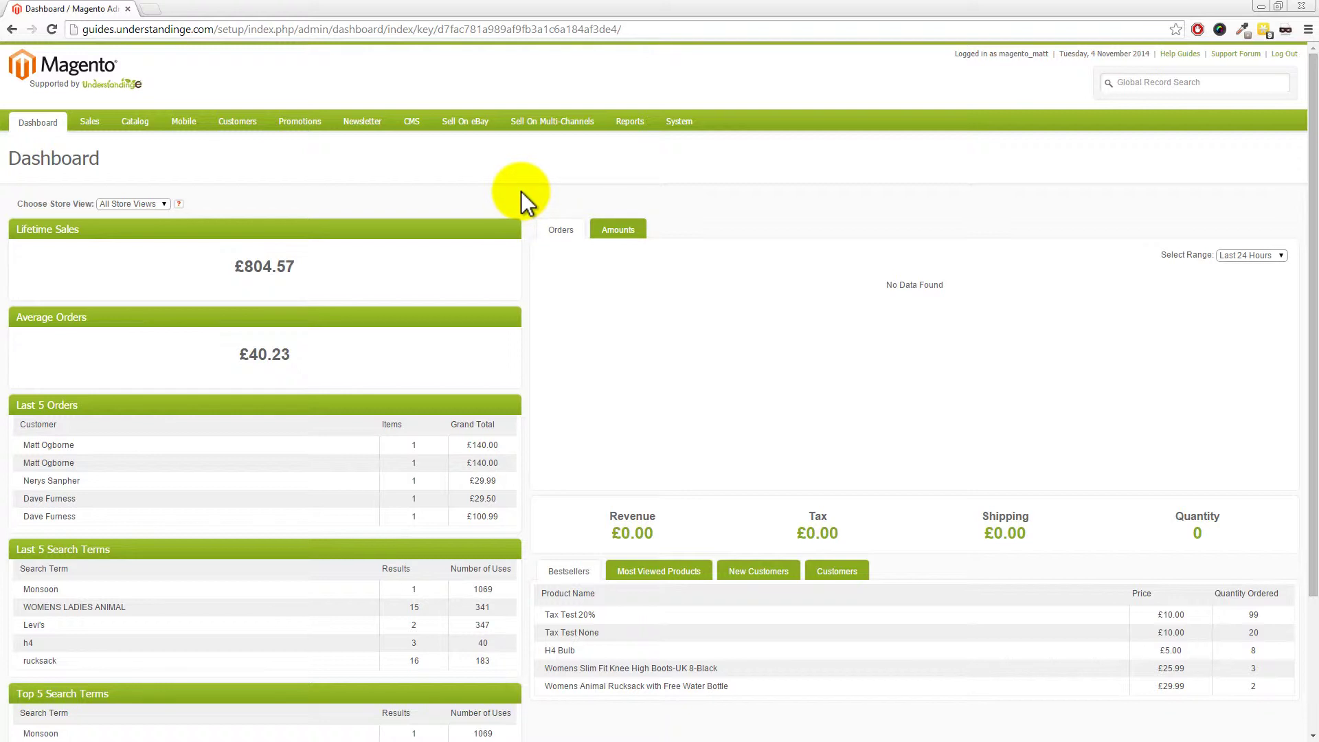
- Go to CMS Static Blocks and start adding a new block
{"action": "mouse_move", "coordinate": [420, 127]}
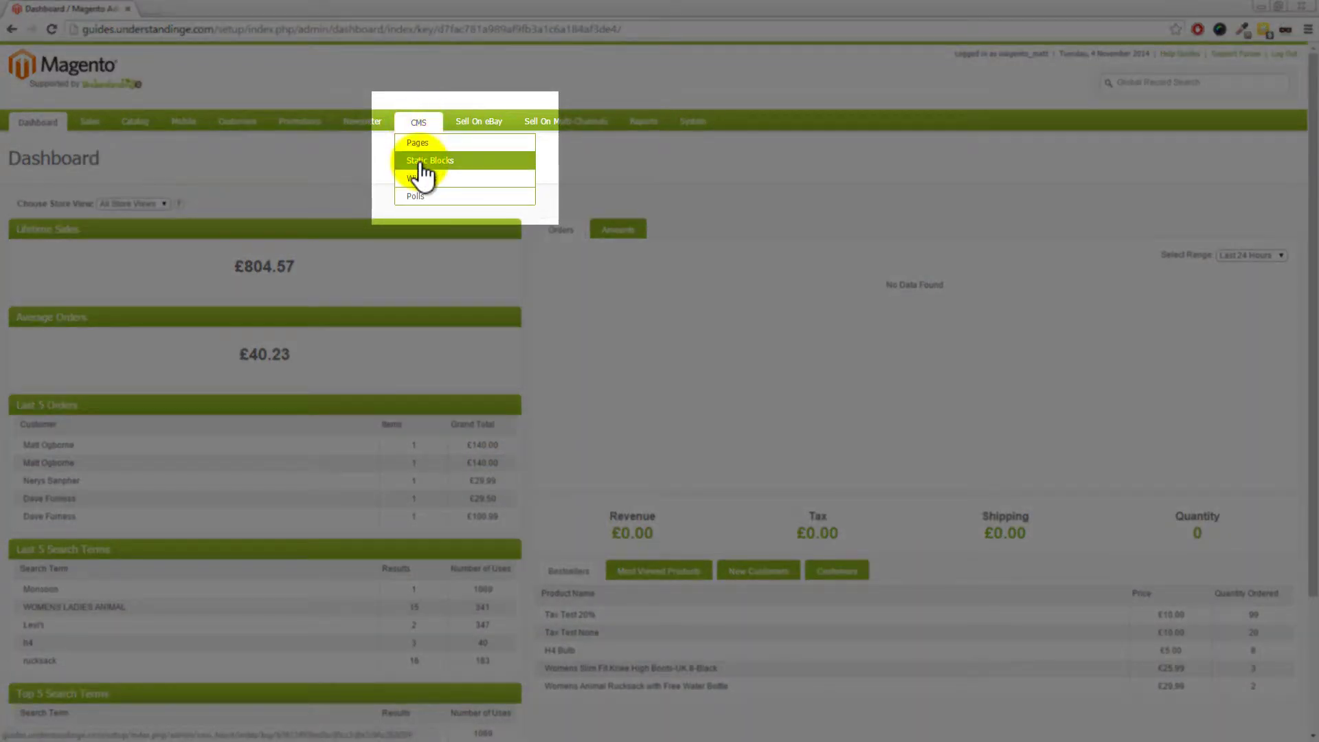
{"action": "left_click", "coordinate": [421, 162]}
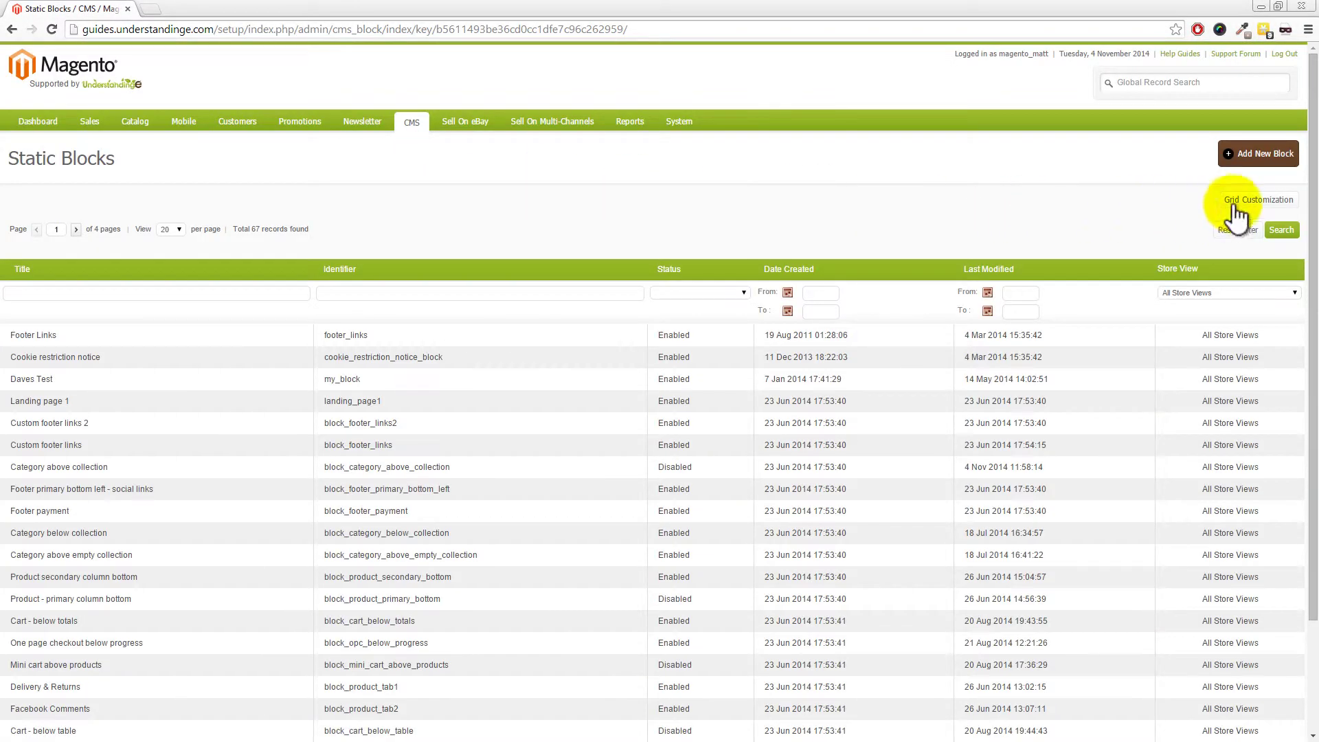
{"action": "left_click", "coordinate": [1268, 156]}
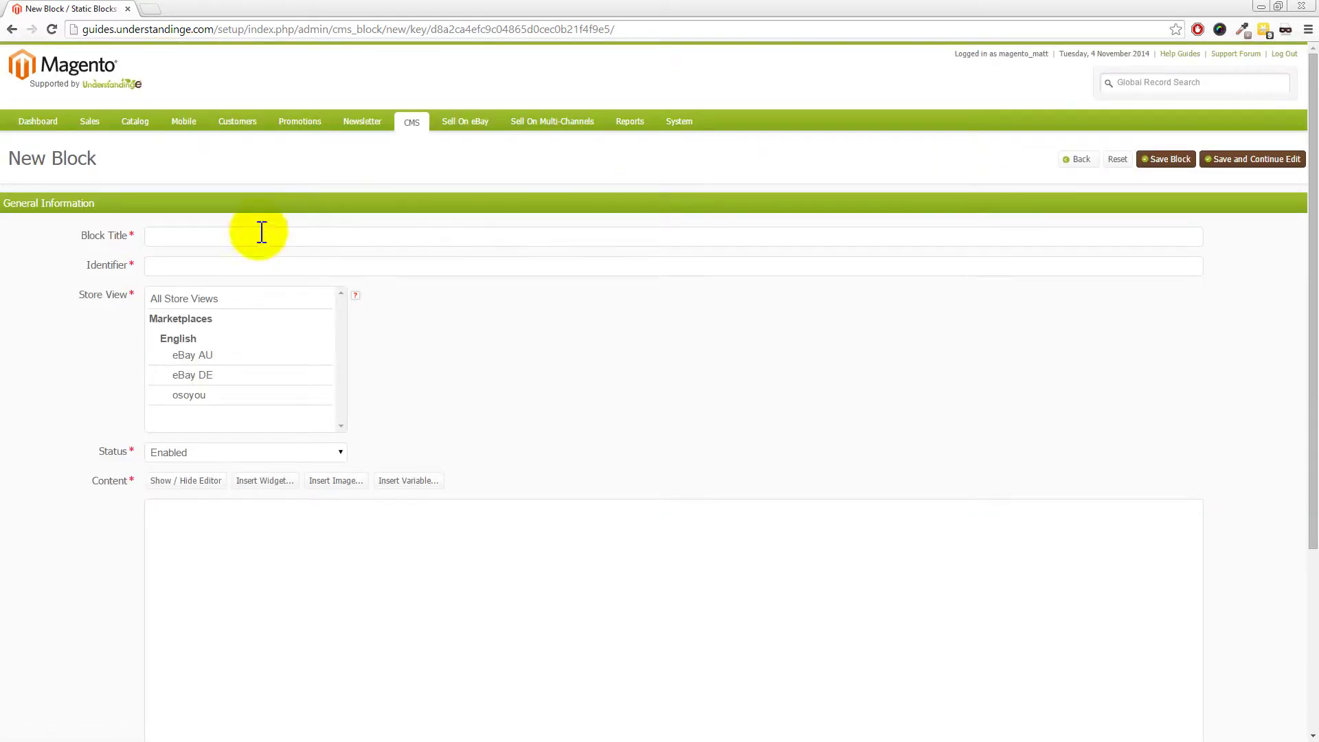
- Title the block 'eBay - Size Guide', give it identifier size_guide, and assign All Store Views
{"action": "left_click", "coordinate": [194, 235]}
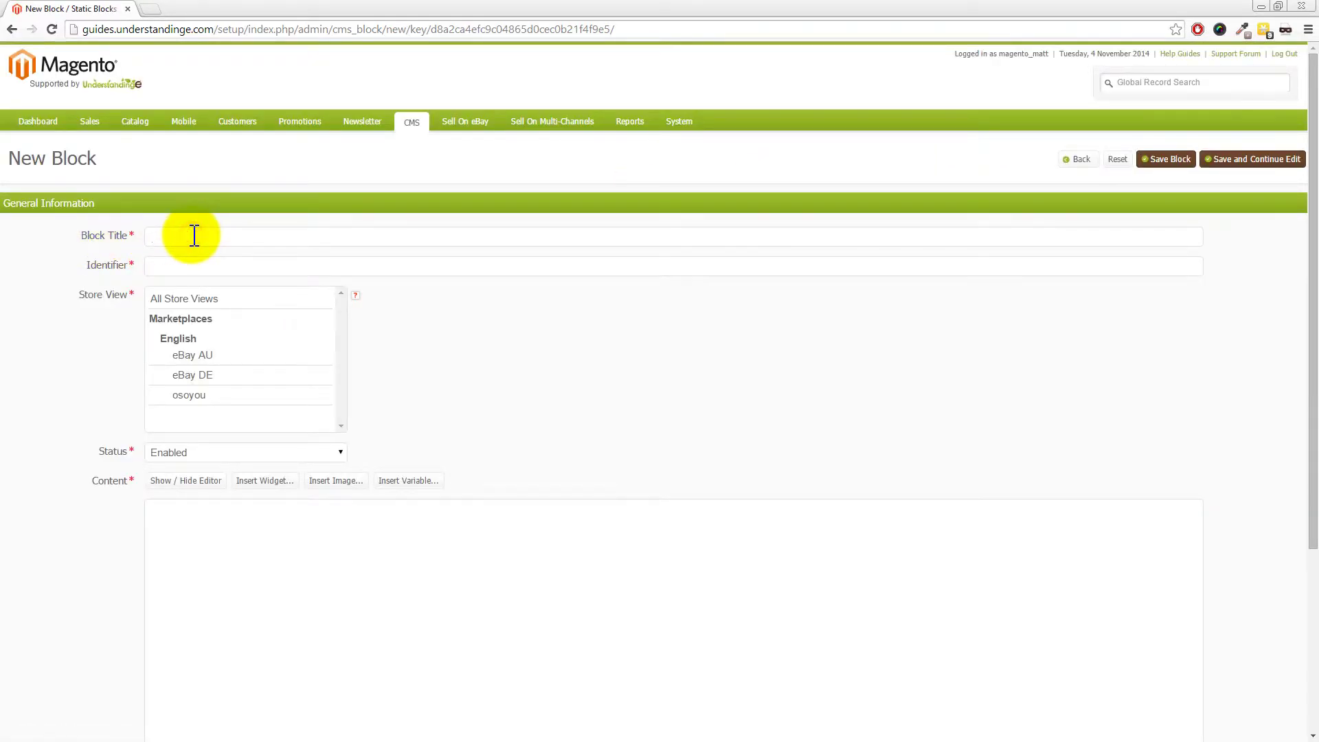
{"action": "type", "text": "eBay - Size Guide"}
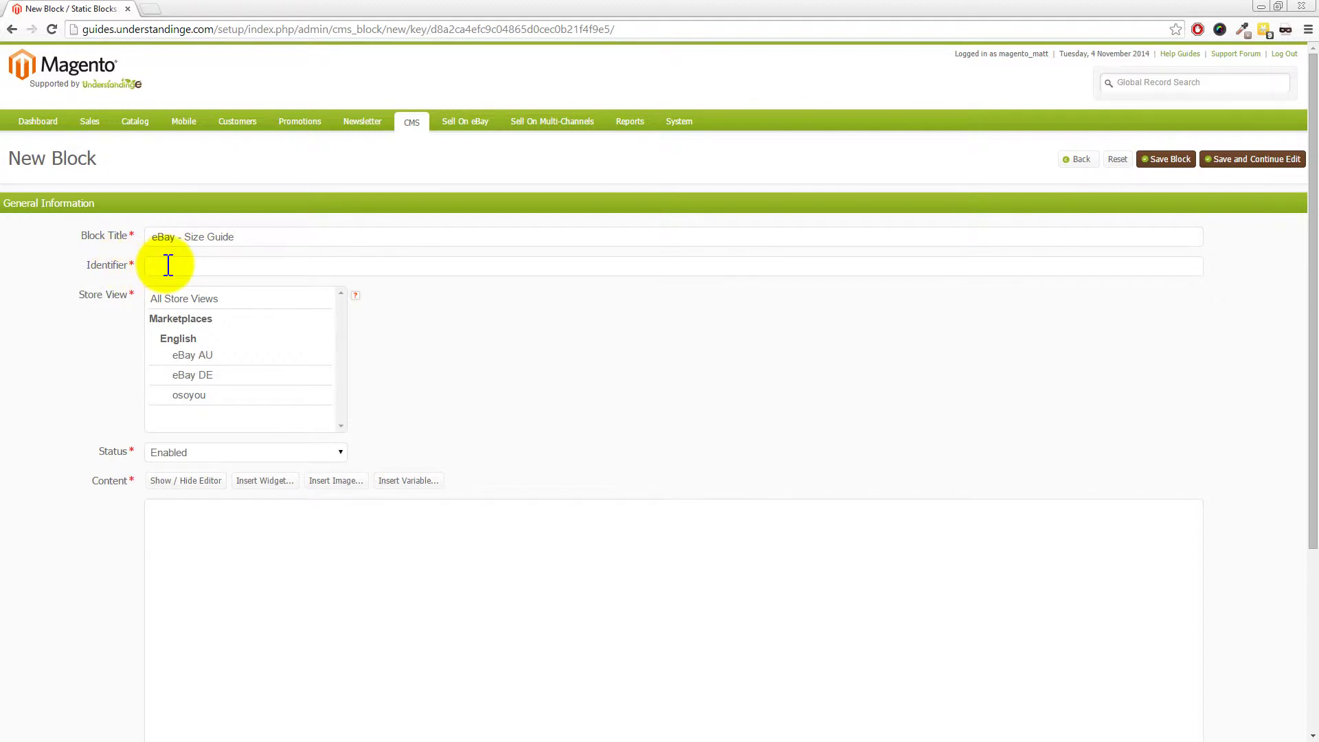
{"action": "left_click", "coordinate": [168, 265]}
{"action": "type", "text": "size_guide"}
{"action": "left_click", "coordinate": [183, 298]}
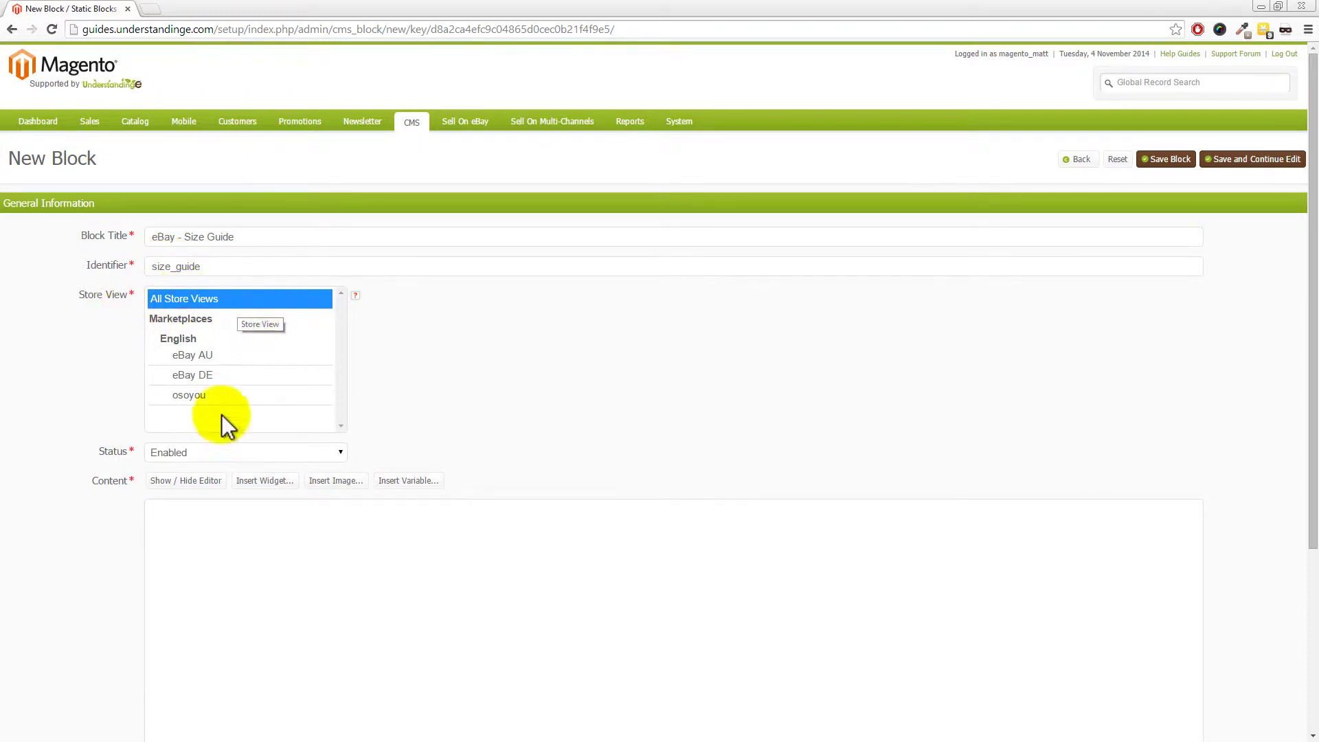
{"action": "left_click", "coordinate": [207, 538]}
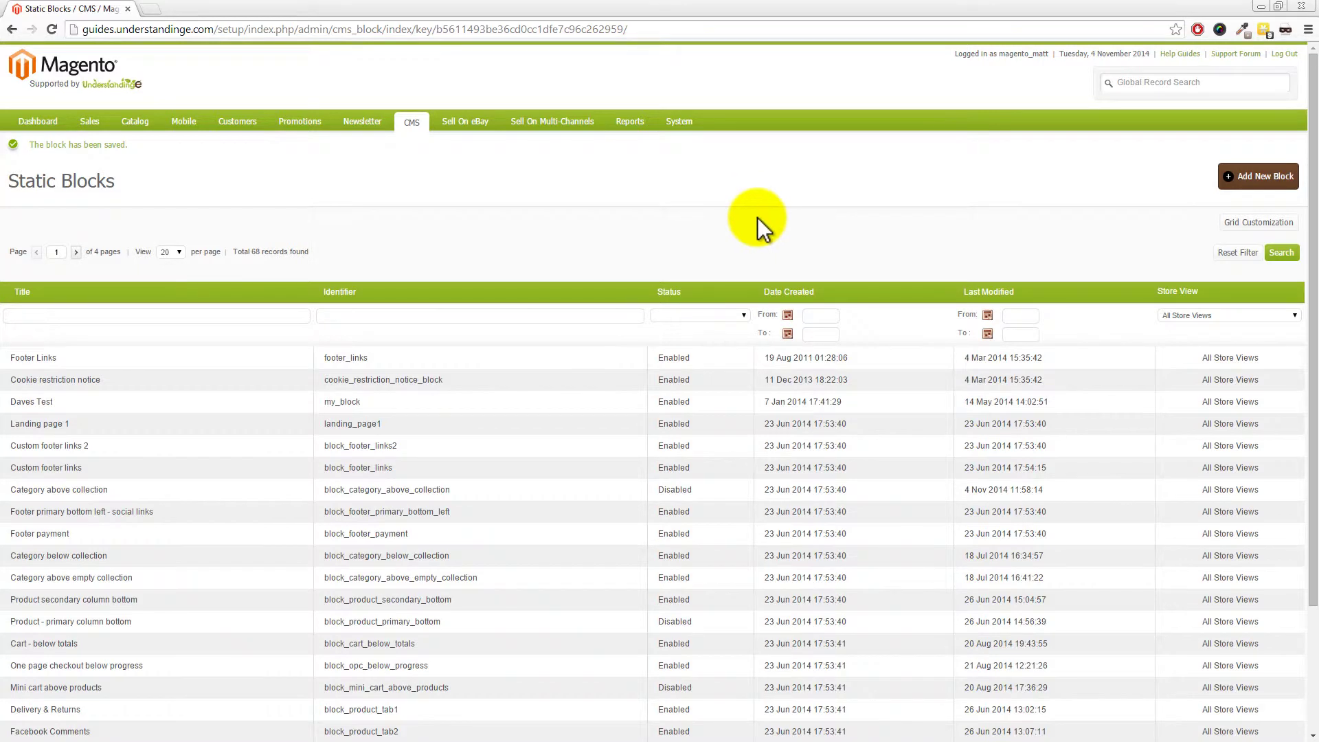
- Filter the M2E Pro eBay listings by title 'test' and open Test - Listing Actions
{"action": "mouse_move", "coordinate": [465, 126]}
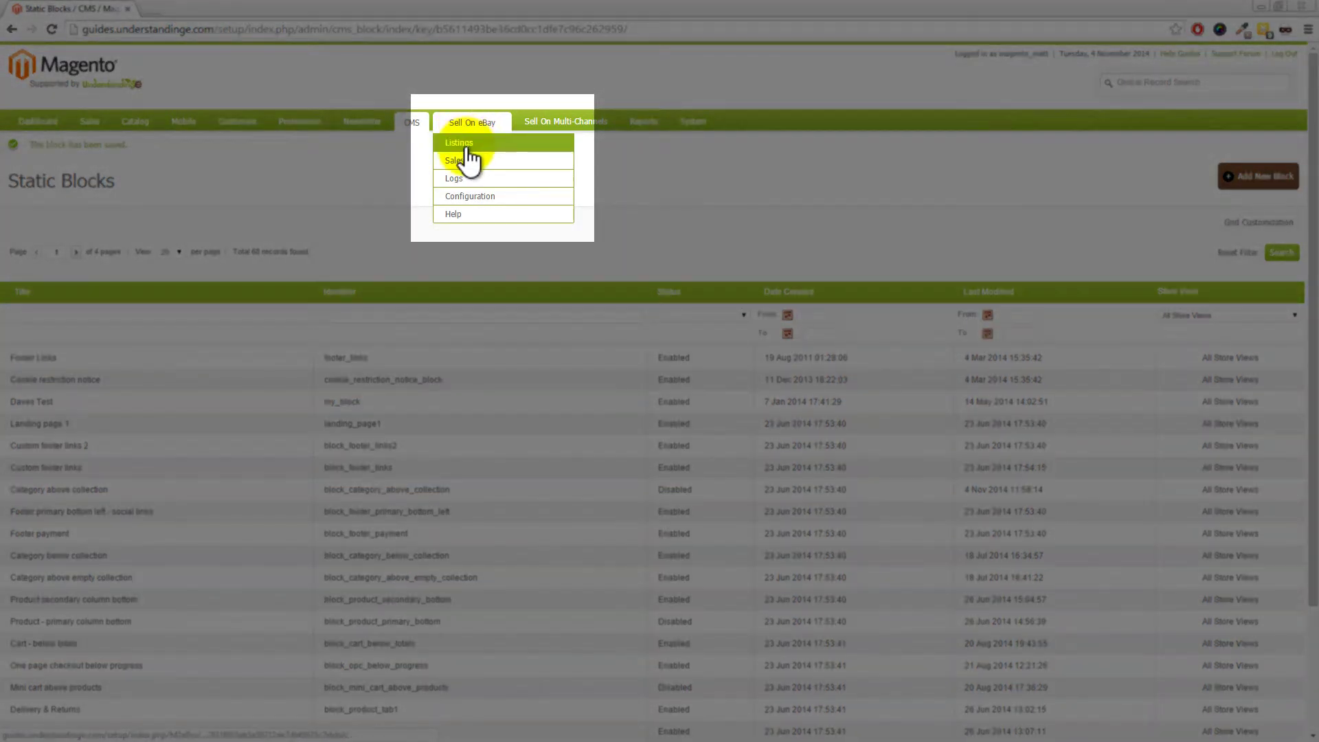
{"action": "left_click", "coordinate": [463, 145]}
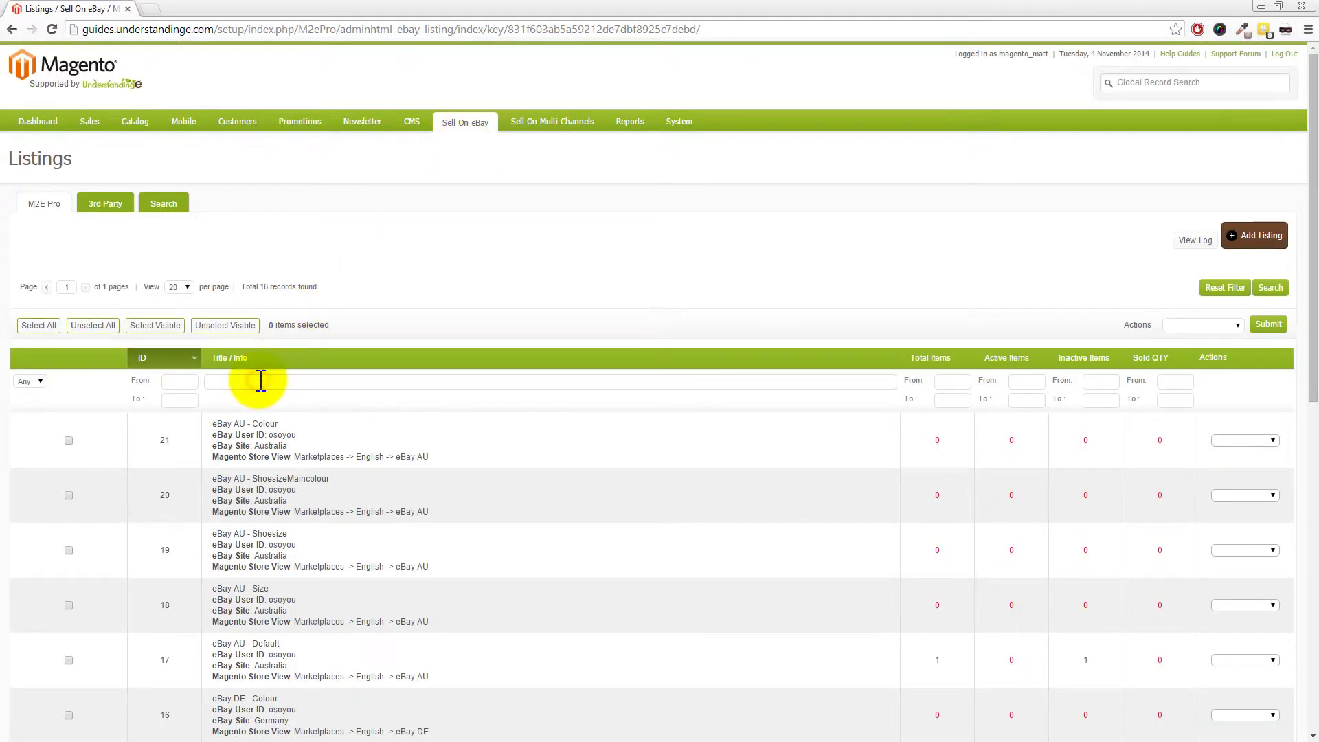
{"action": "left_click", "coordinate": [261, 381]}
{"action": "type", "text": "test"}
{"action": "key", "text": "Return"}
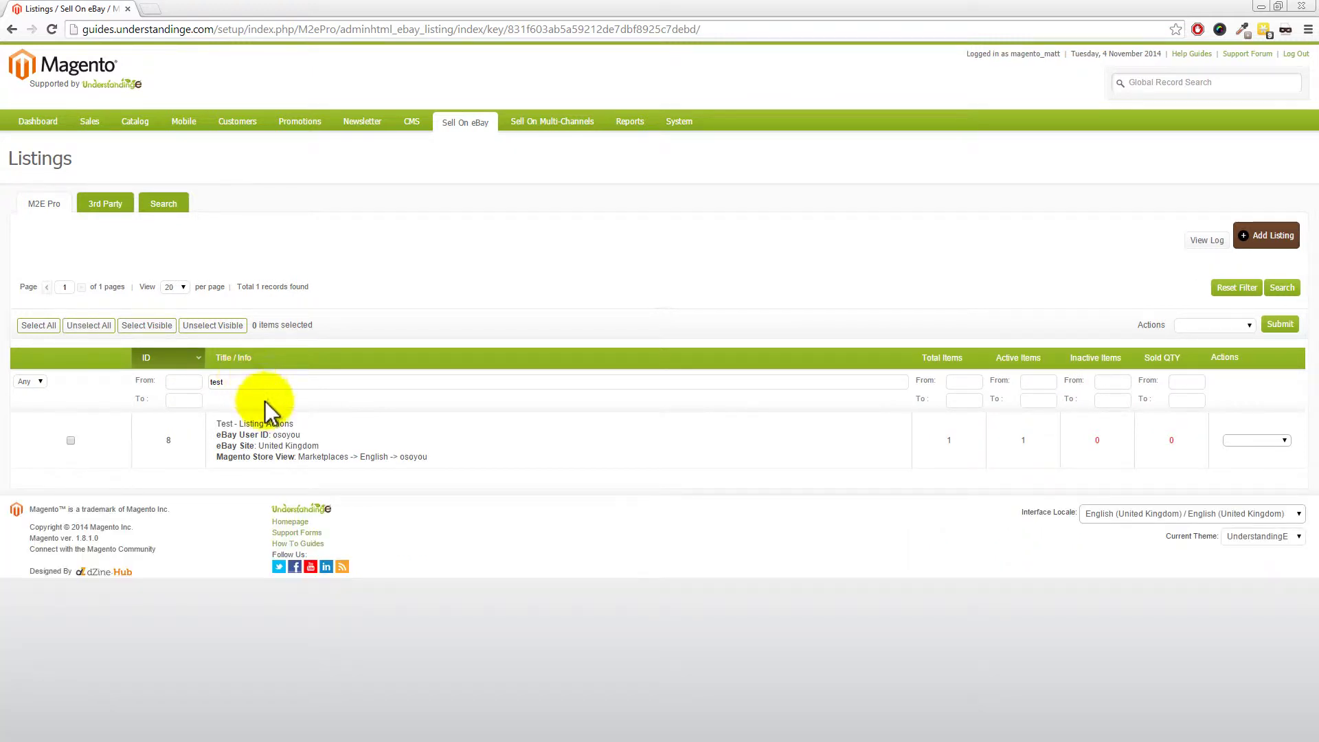
{"action": "left_click", "coordinate": [273, 443]}
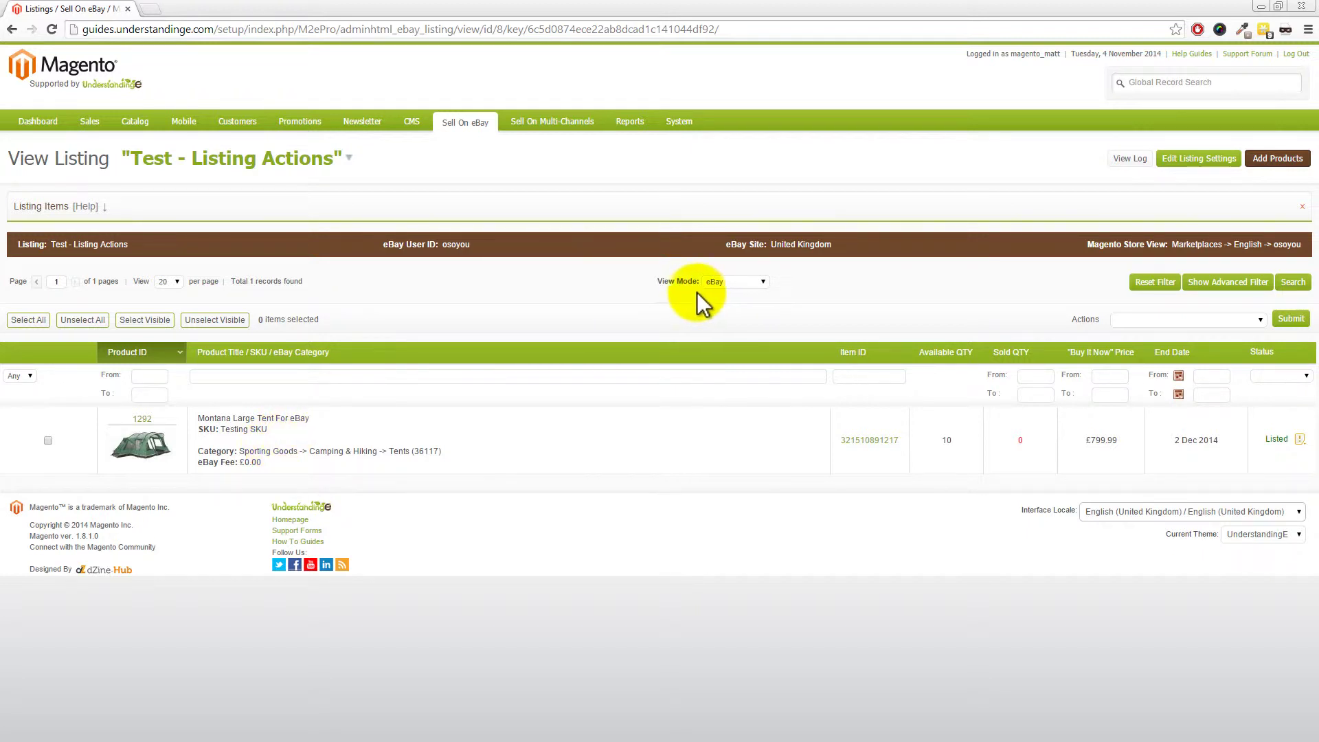
- Switch the listing's View Mode from eBay to Settings
{"action": "left_click", "coordinate": [733, 283]}
{"action": "left_click", "coordinate": [721, 302]}
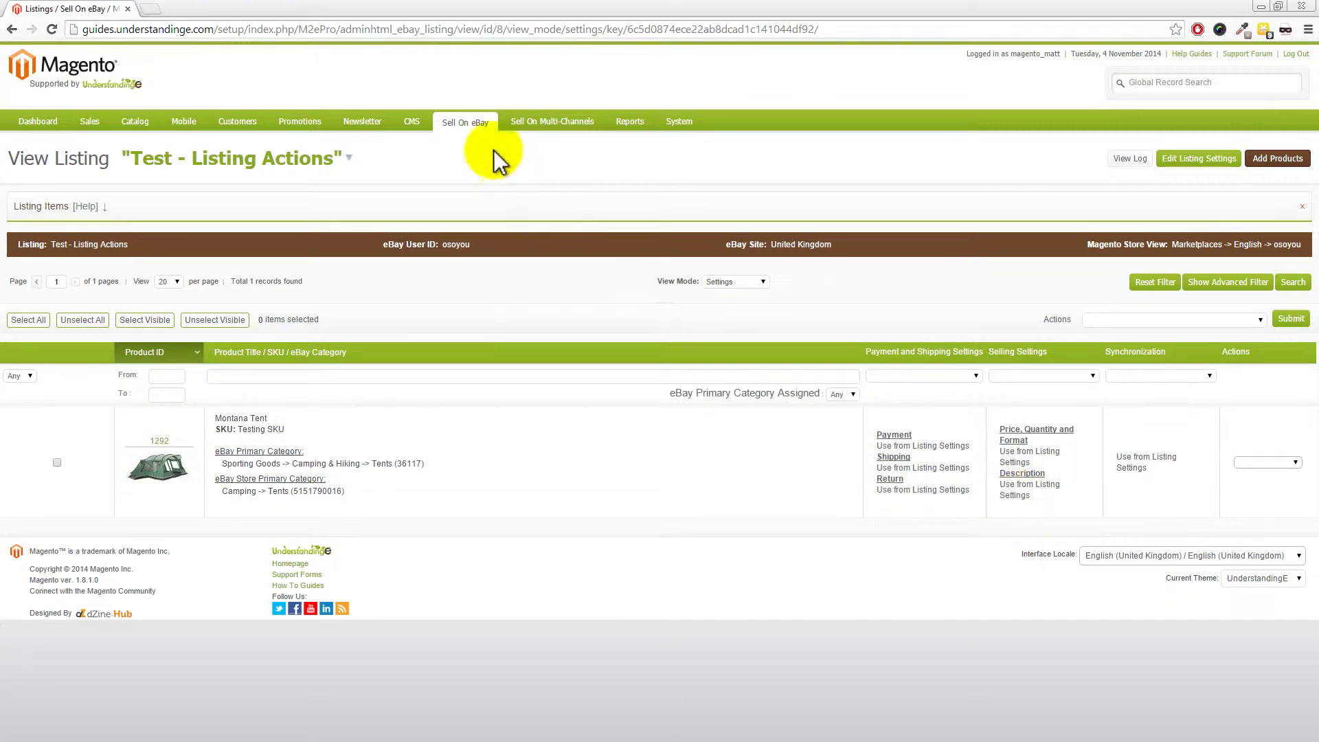
{"action": "mouse_move", "coordinate": [470, 124]}
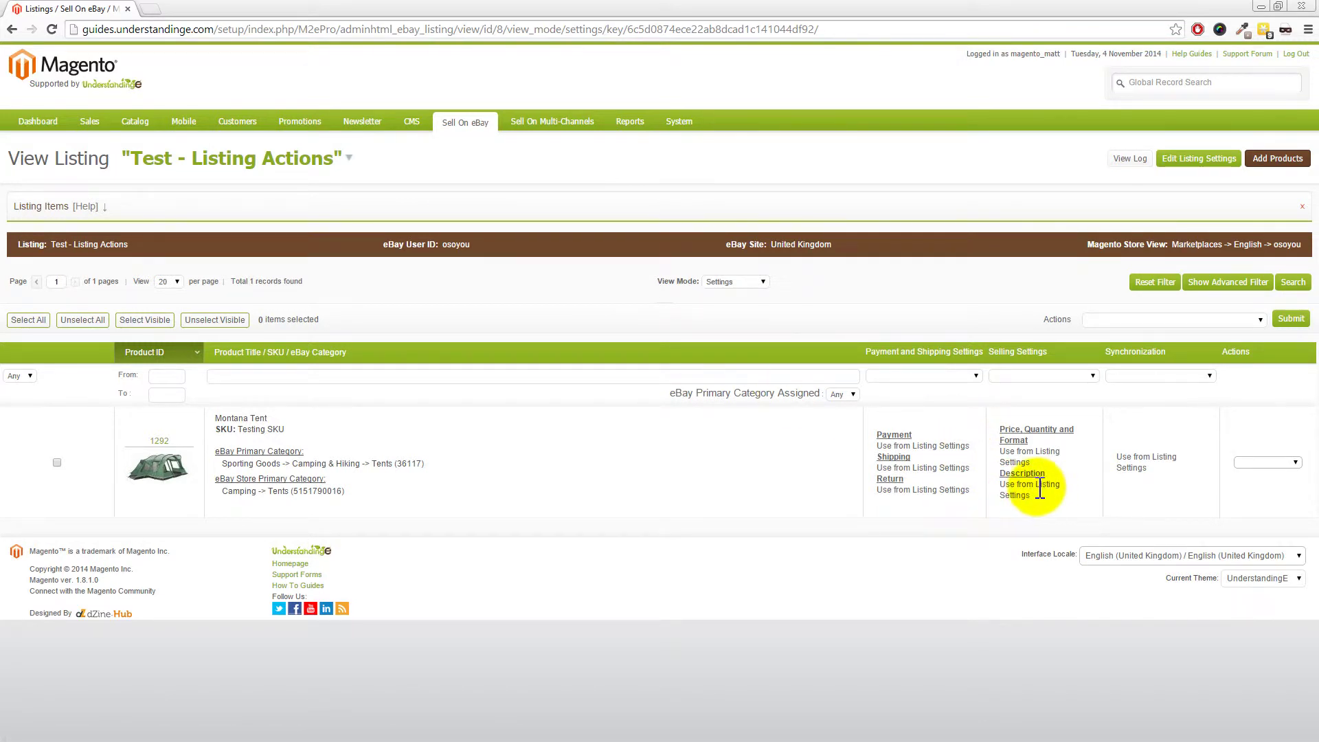
- Open the Description - eBay Title Attribute policy from the listing's Selling settings
{"action": "left_click", "coordinate": [1204, 165]}
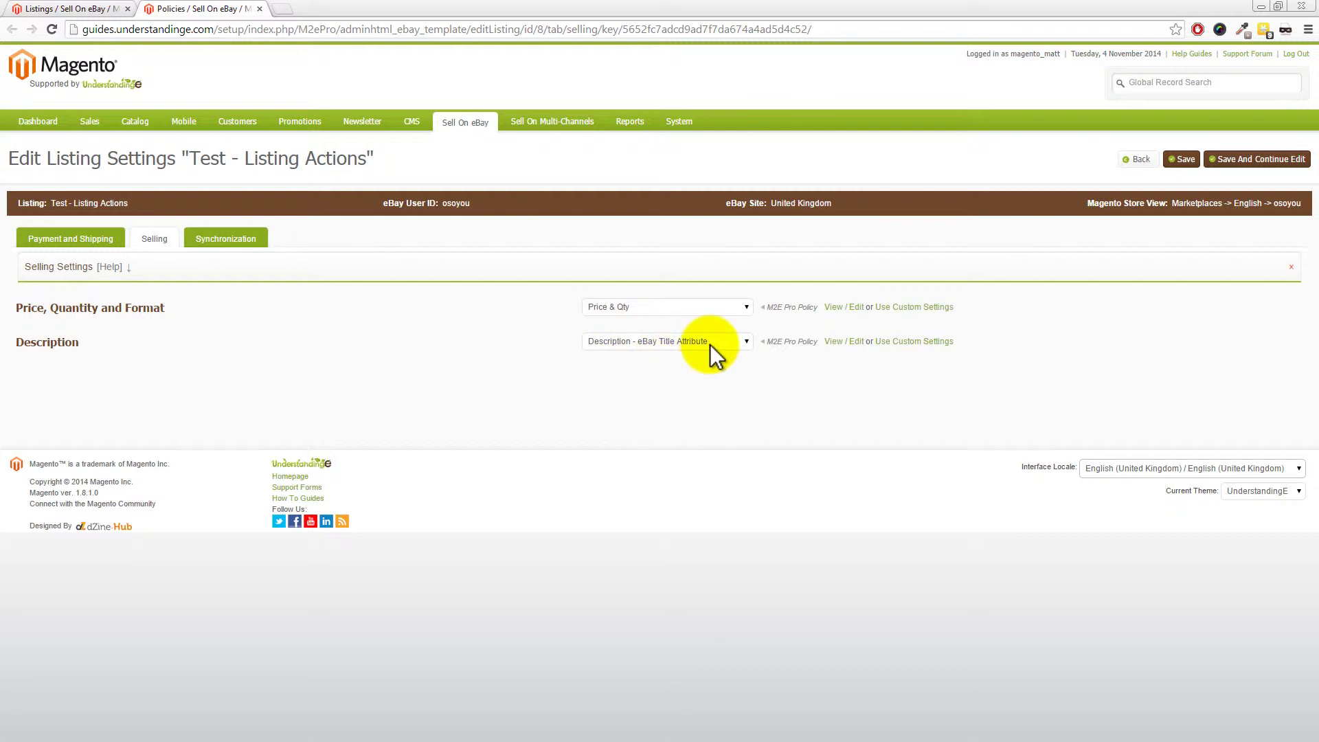
{"action": "left_click", "coordinate": [849, 344]}
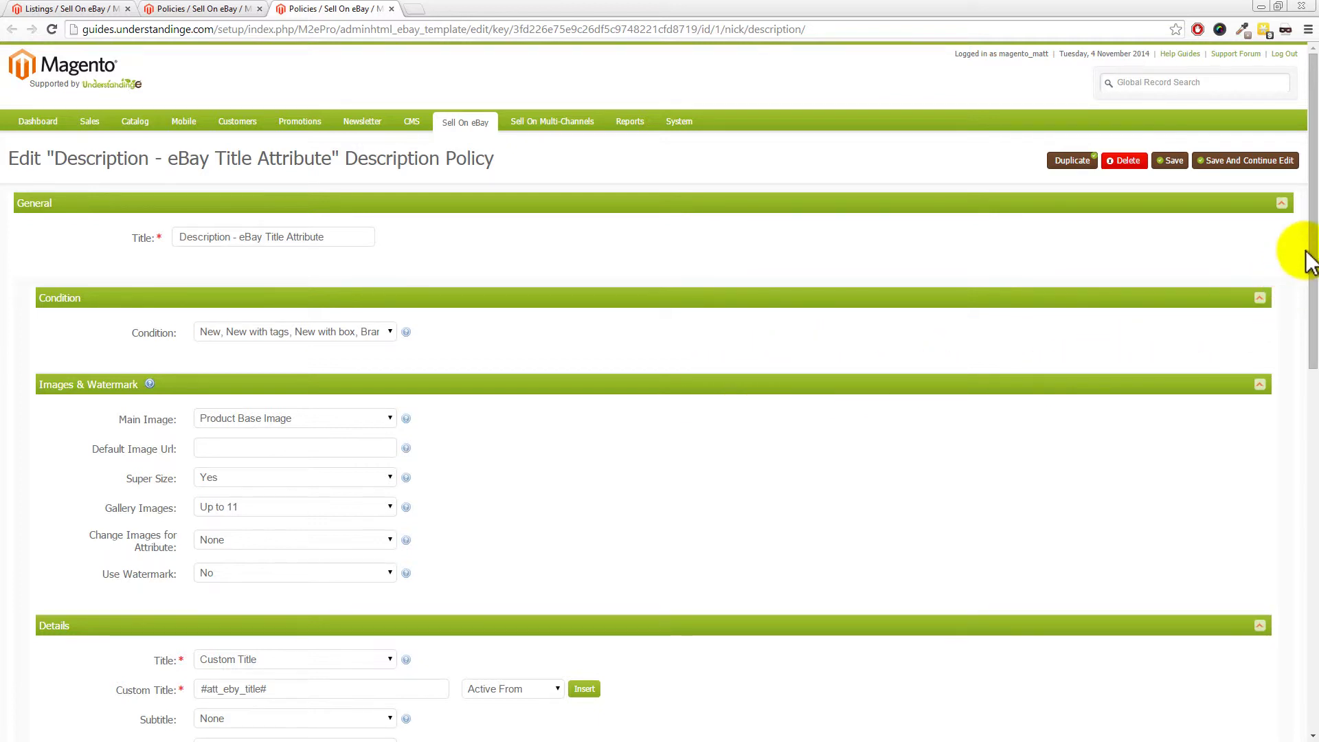
- Reveal the Custom Description HTML and add a new line after #description#
{"action": "left_click_drag", "start_coordinate": [1309, 249], "coordinate": [1309, 523]}
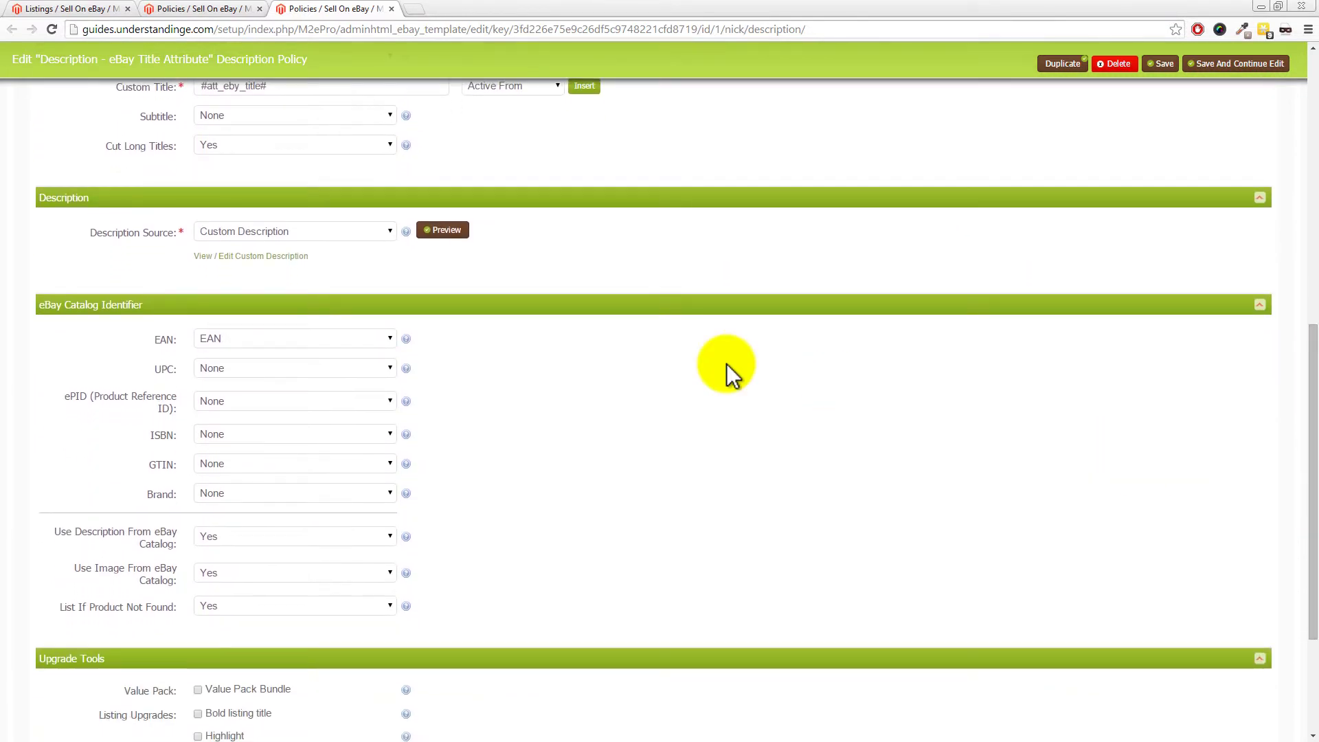
{"action": "left_click", "coordinate": [240, 259]}
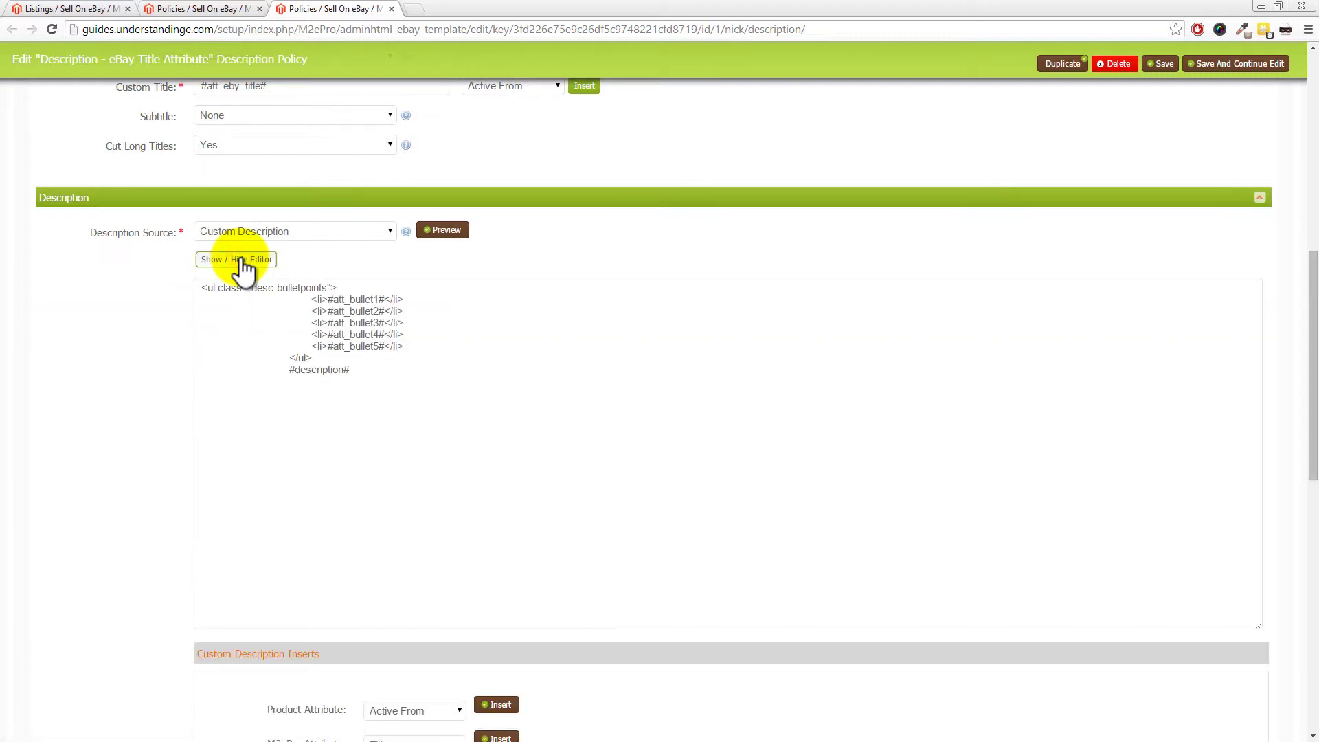
{"action": "left_click", "coordinate": [378, 369]}
{"action": "key", "text": "Return"}
{"action": "key", "text": "Return"}
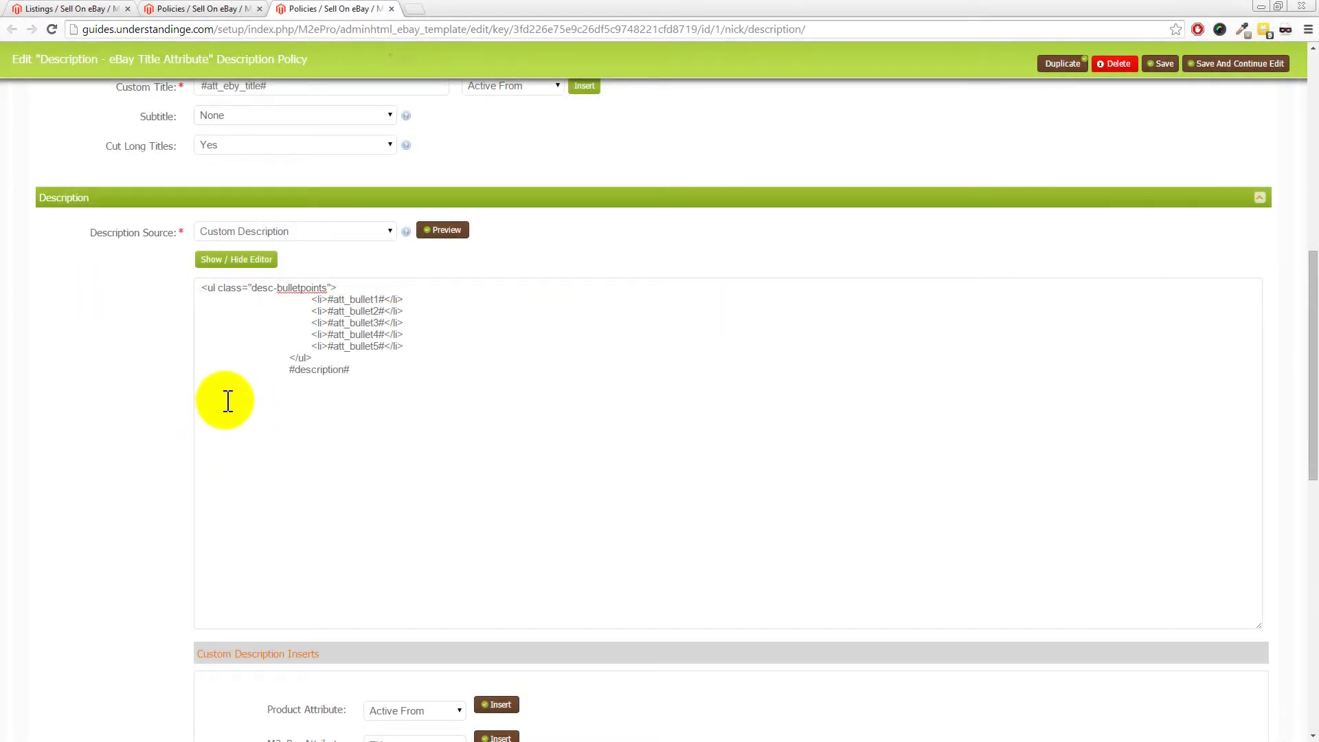
- Insert {{block type="cms/block" block_id="size_guide"}} below #description#, then save and confirm the policy
{"action": "type", "text": "{{block type=\"cms/block\" block_id=\"your_block_id\"}}"}
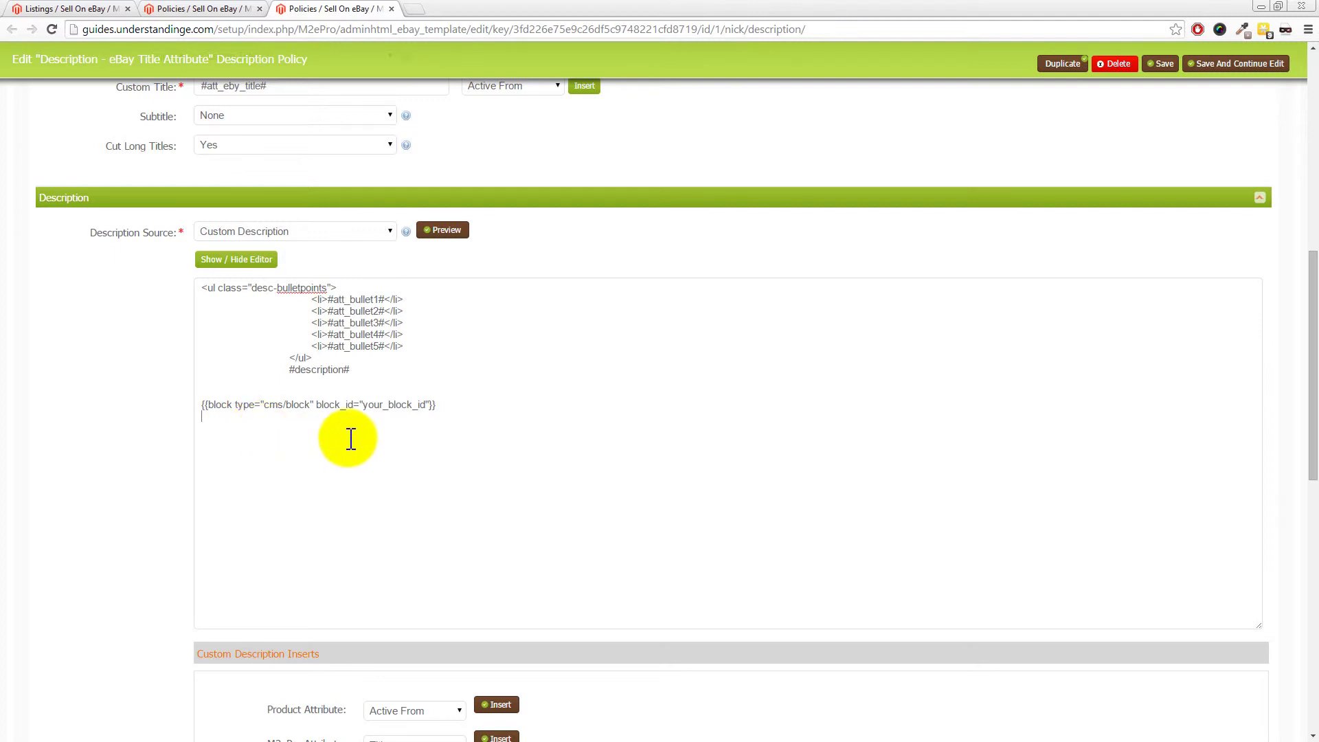
{"action": "double_click", "coordinate": [398, 406]}
{"action": "type", "text": "size_g"}
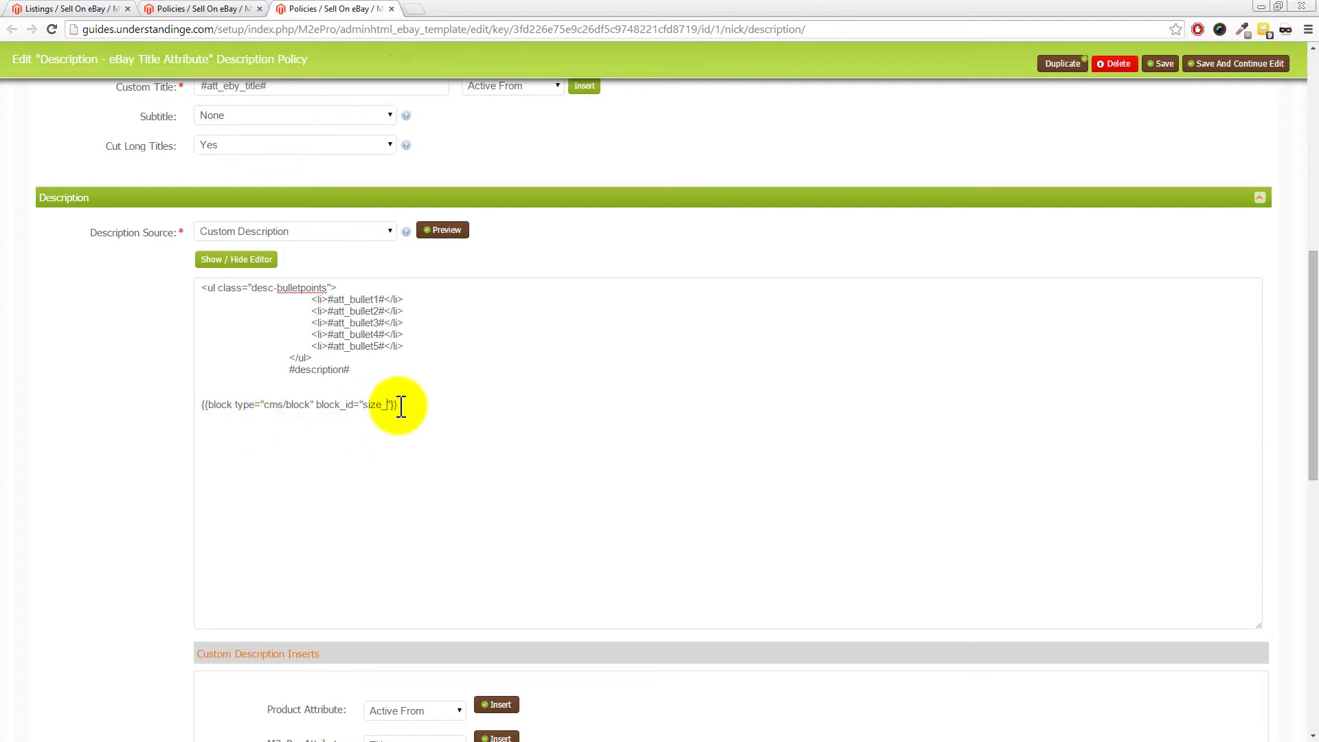
{"action": "type", "text": "uide"}
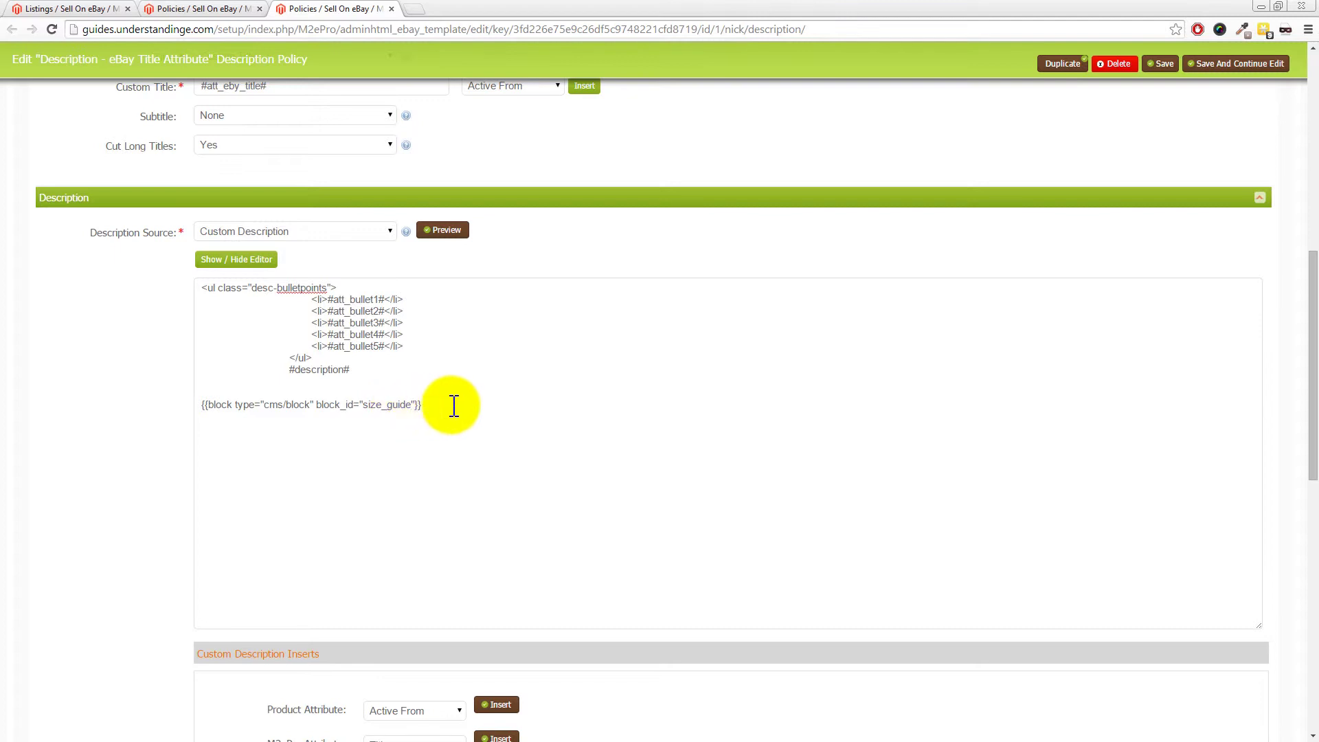
{"action": "left_click", "coordinate": [454, 405]}
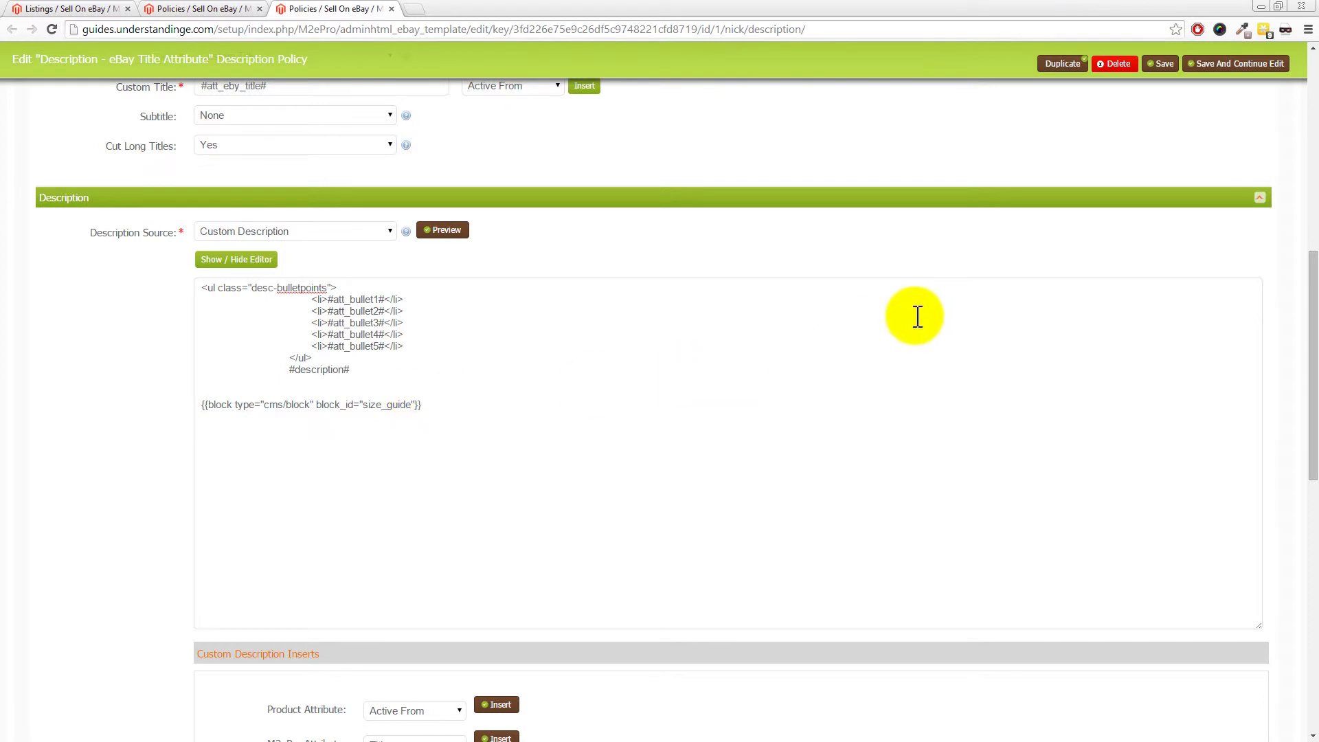
{"action": "left_click", "coordinate": [1161, 65]}
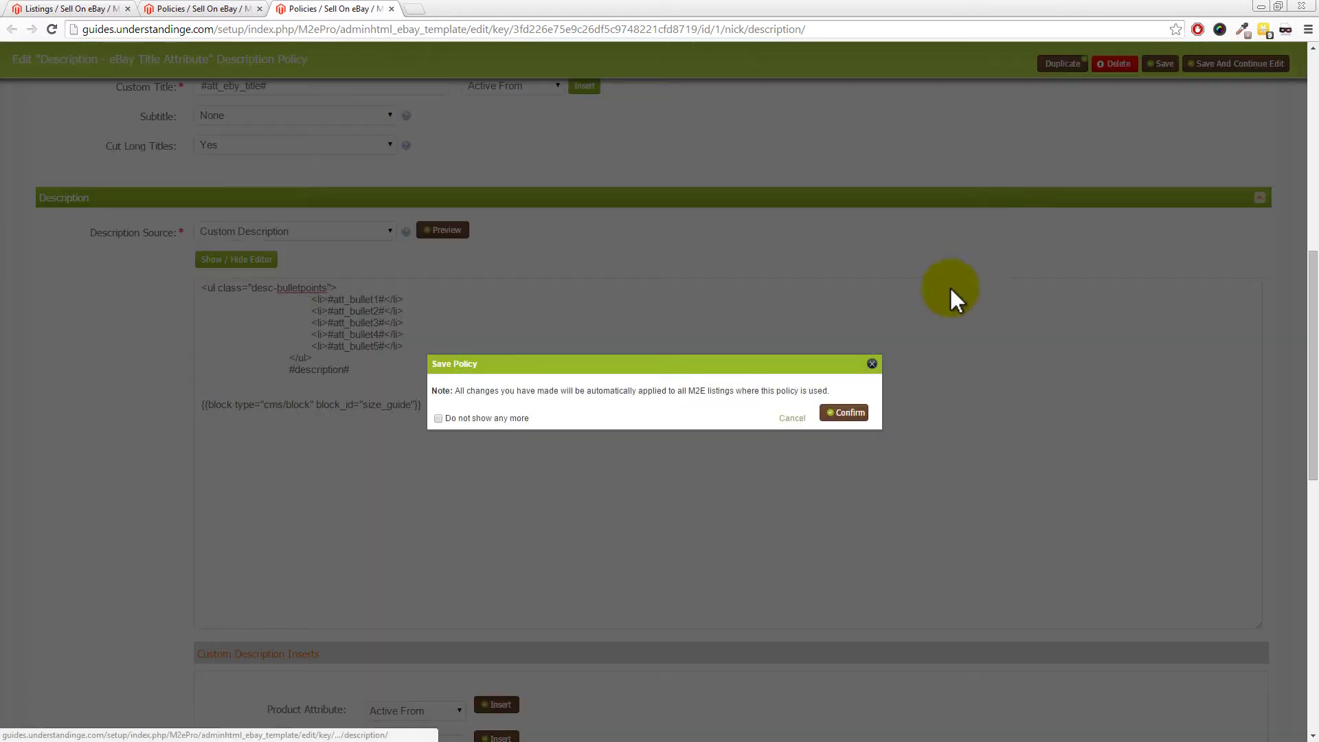
{"action": "left_click", "coordinate": [852, 413]}
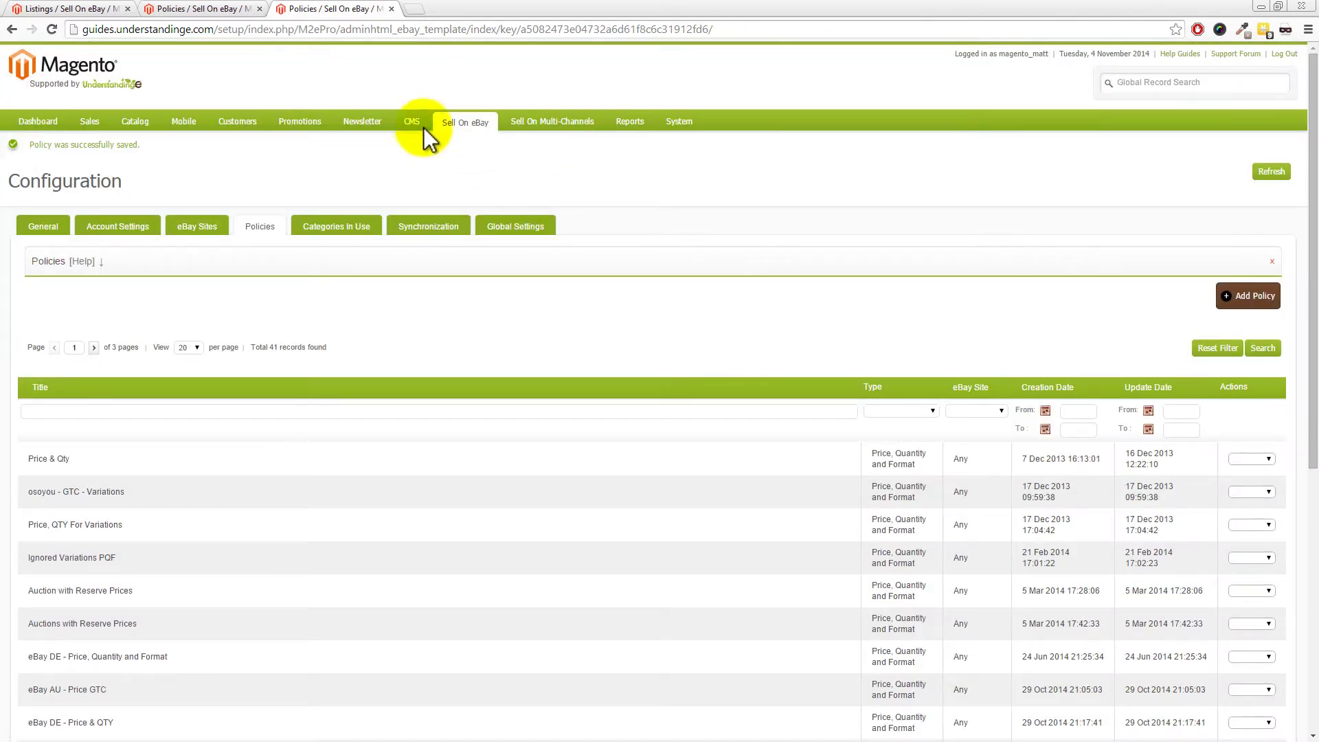
- Close the policy tabs and return the listing View Mode to eBay
{"action": "left_click", "coordinate": [391, 8]}
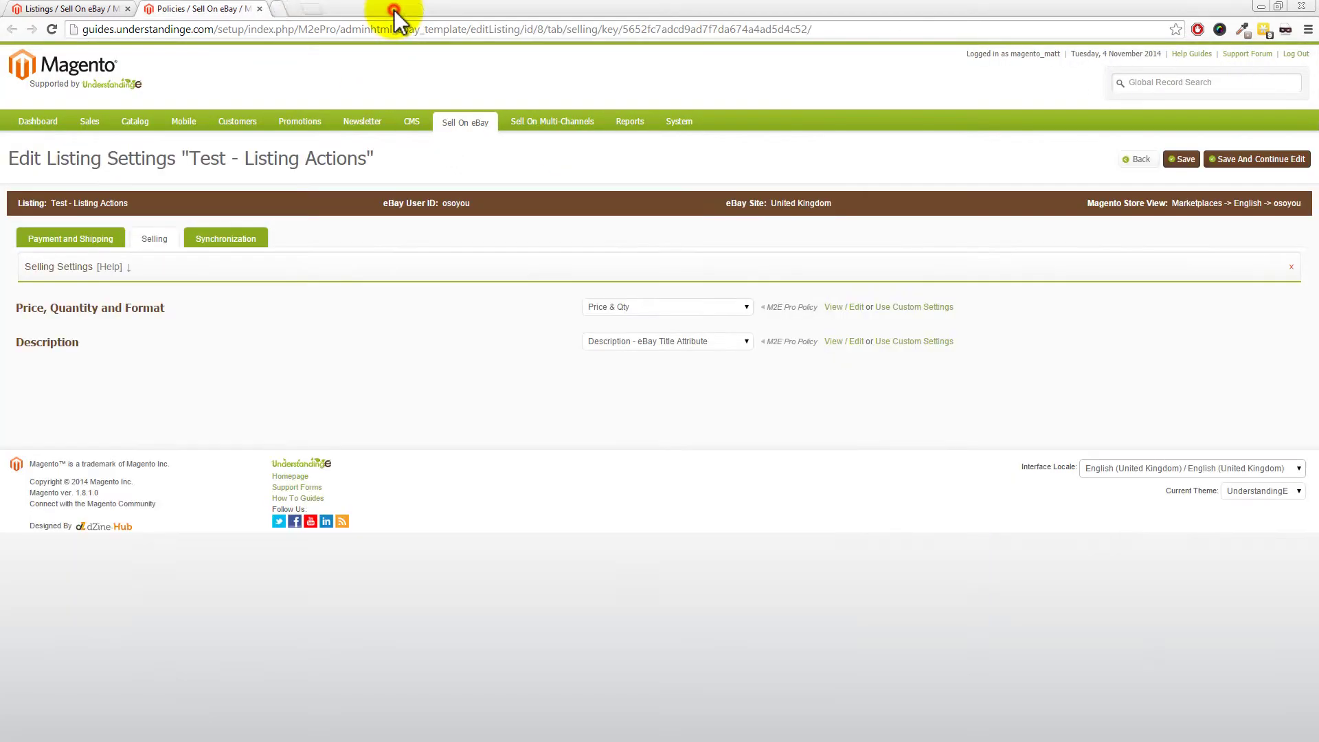
{"action": "left_click", "coordinate": [260, 8]}
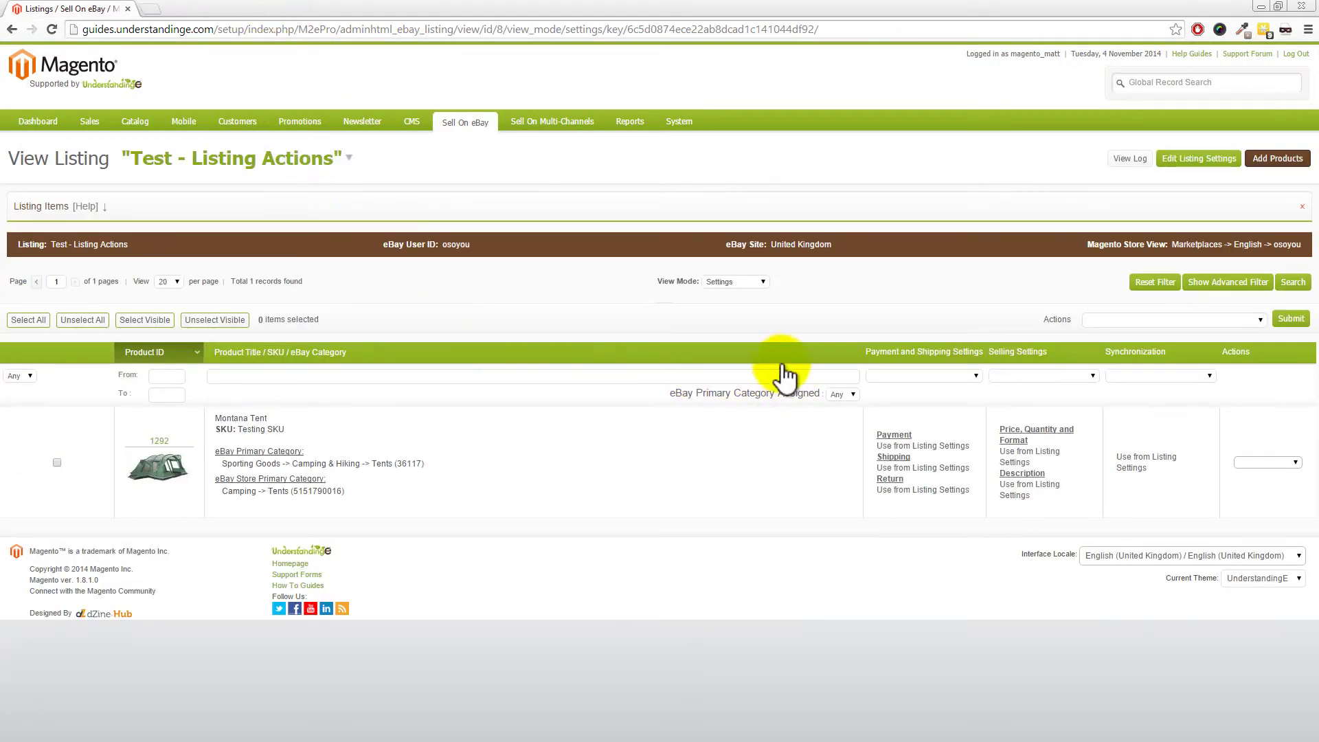
{"action": "left_click", "coordinate": [738, 282]}
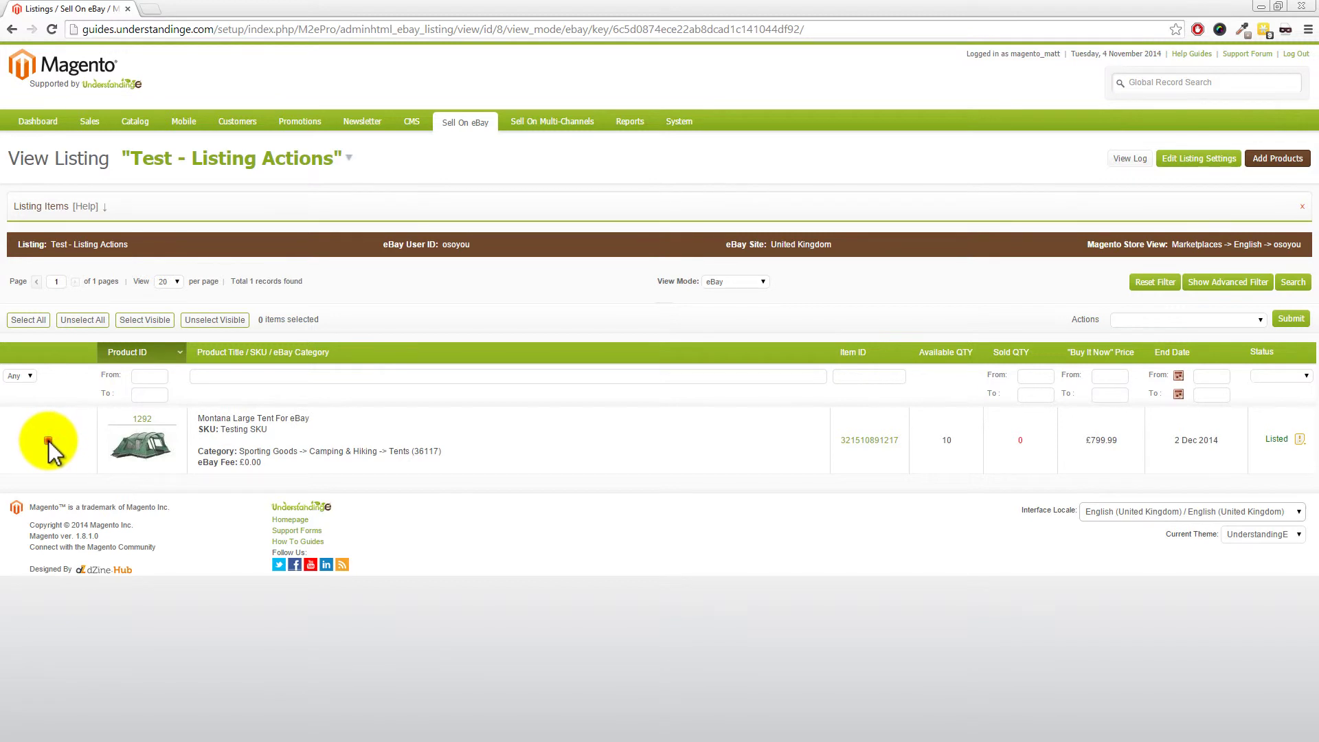
- Revise the selected Montana Large Tent item on eBay using Revise Item(s) on eBay
{"action": "left_click", "coordinate": [48, 440]}
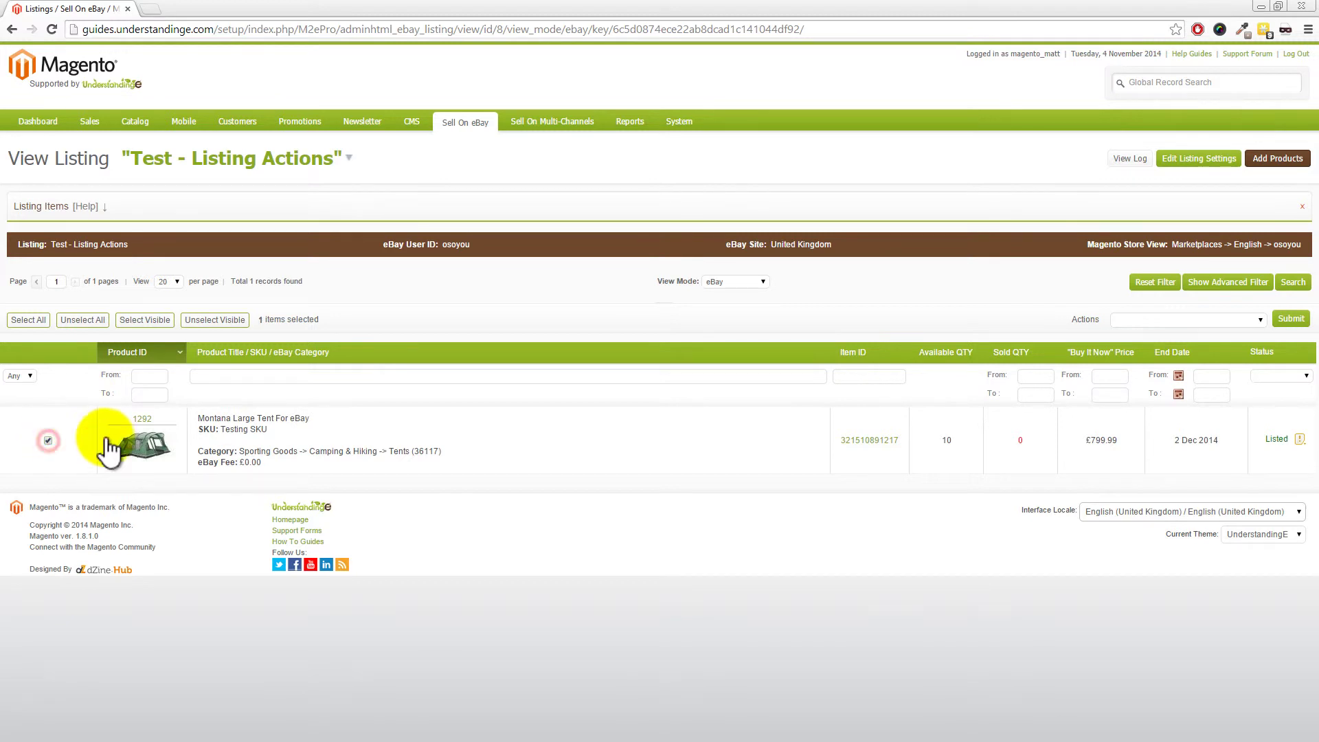
{"action": "left_click", "coordinate": [1132, 320]}
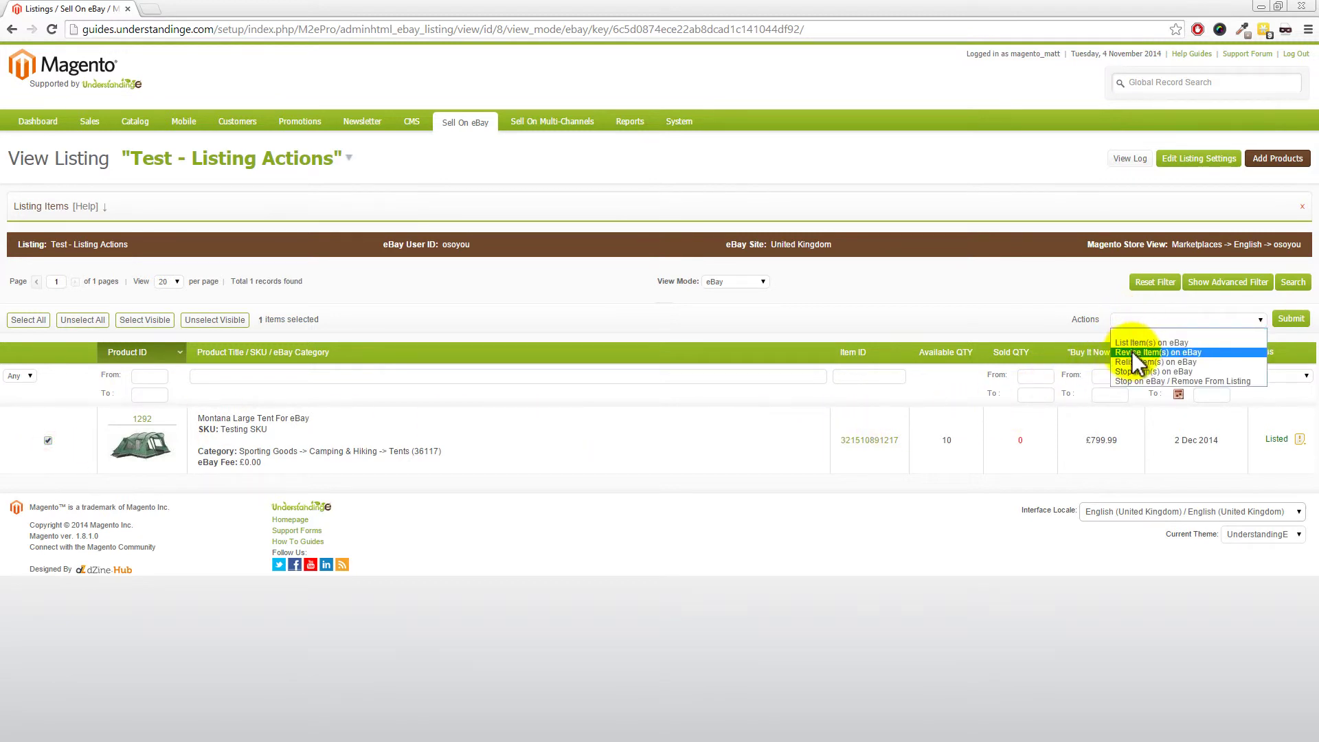
{"action": "left_click", "coordinate": [1163, 351]}
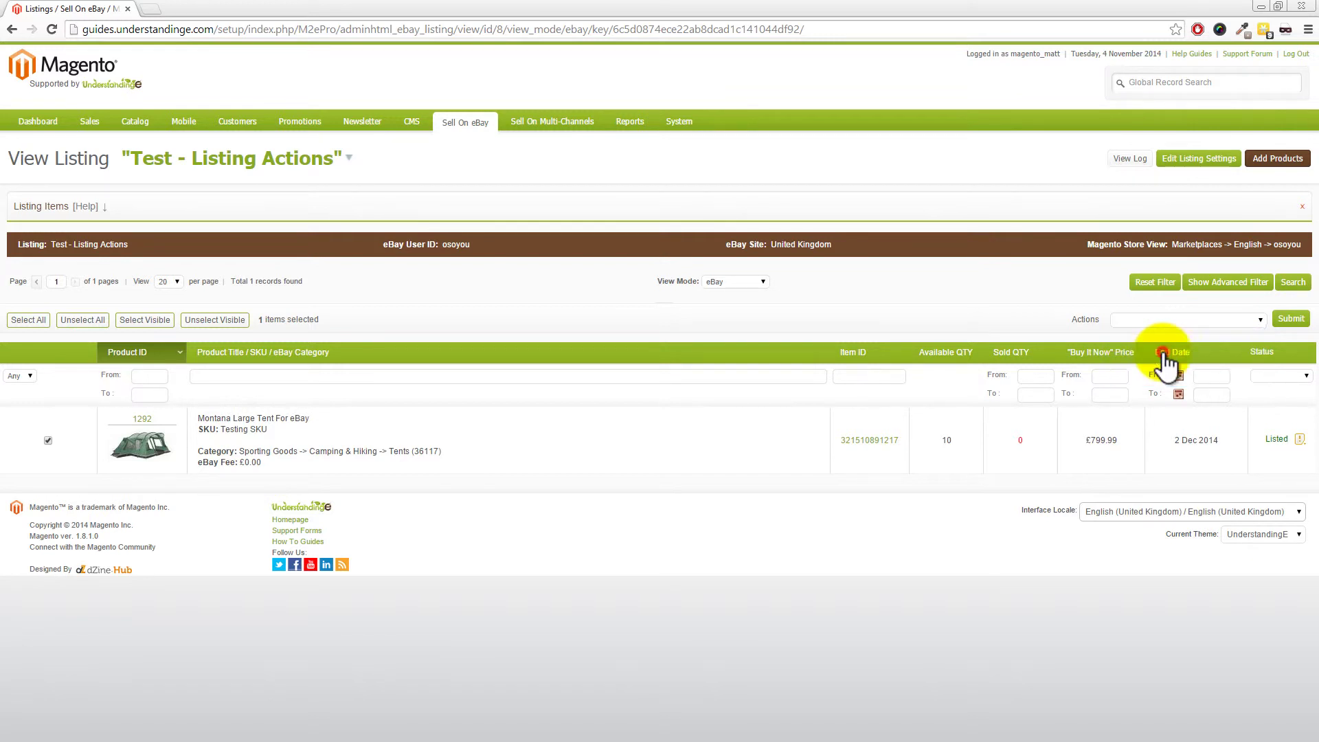
{"action": "left_click", "coordinate": [1292, 320]}
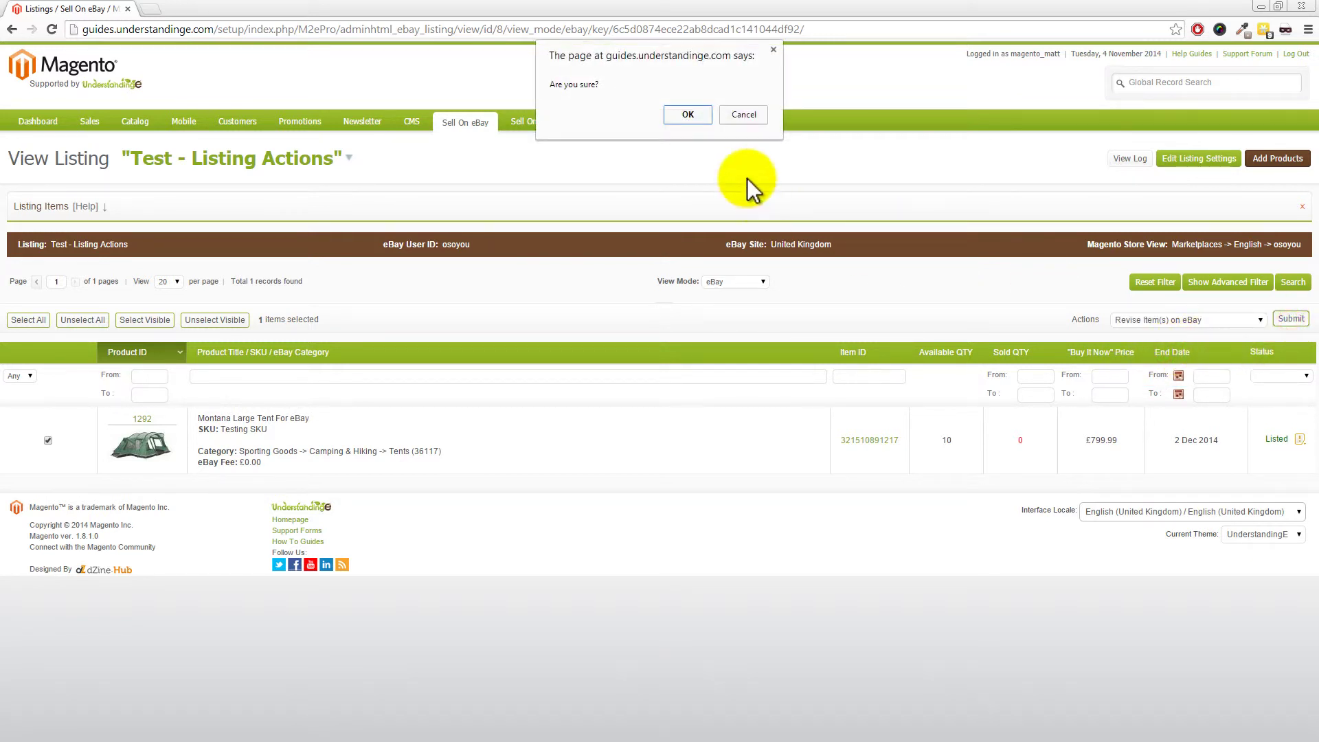
{"action": "left_click", "coordinate": [687, 114]}
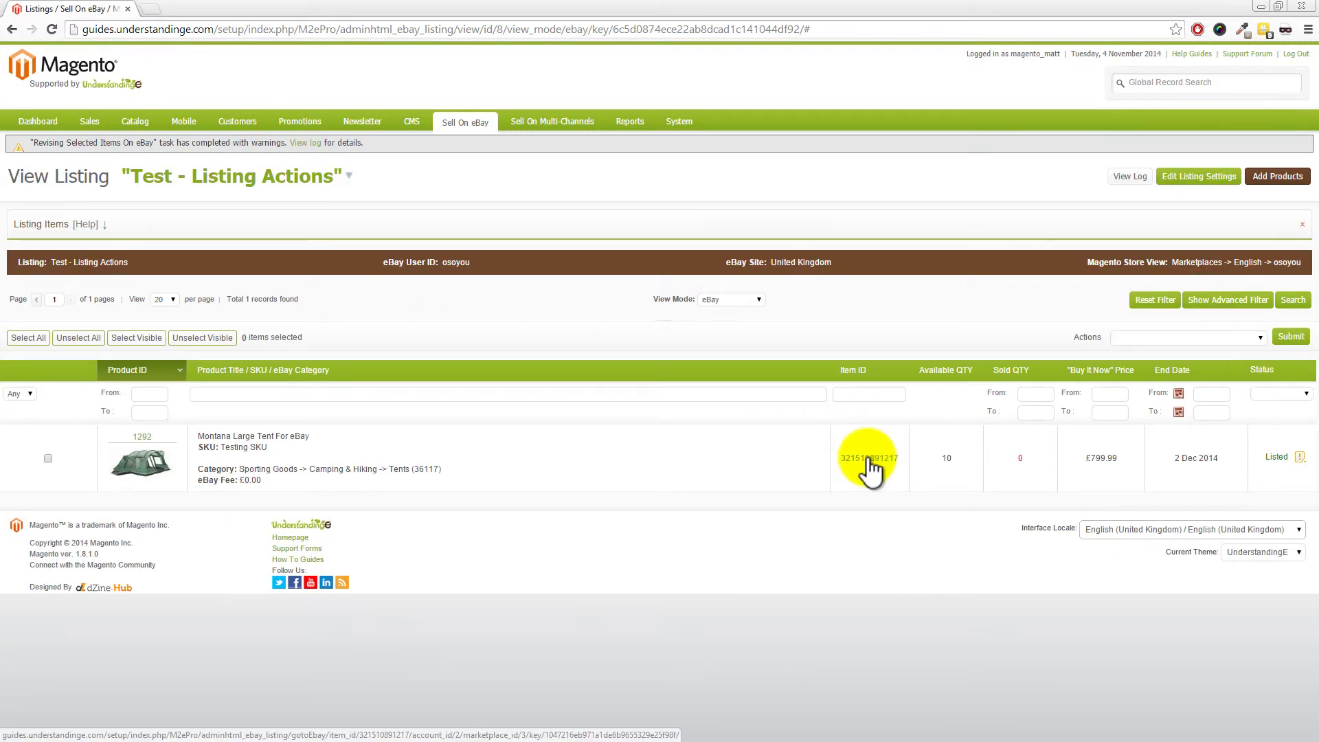
- Open the Montana Large Tent's eBay listing via its Item ID and scroll to the description
{"action": "left_click", "coordinate": [869, 458]}
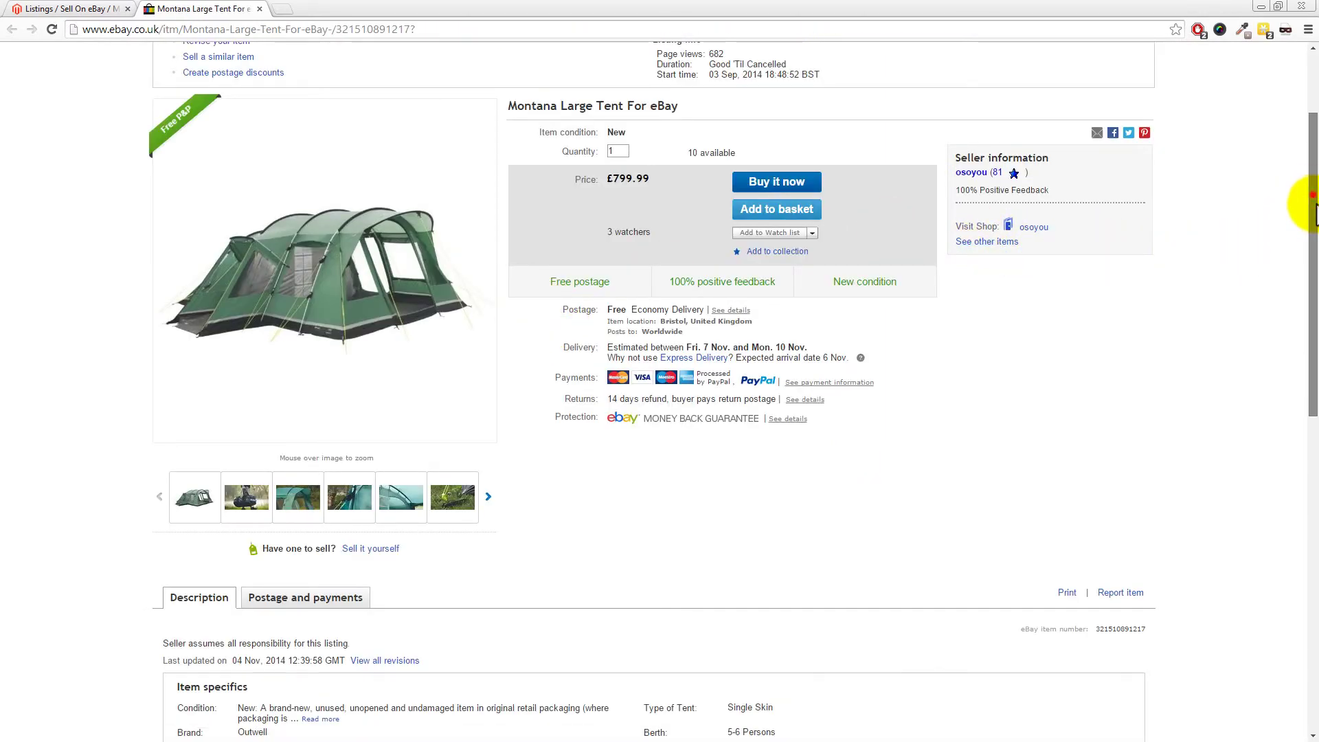
{"action": "left_click_drag", "start_coordinate": [1313, 200], "coordinate": [1312, 378]}
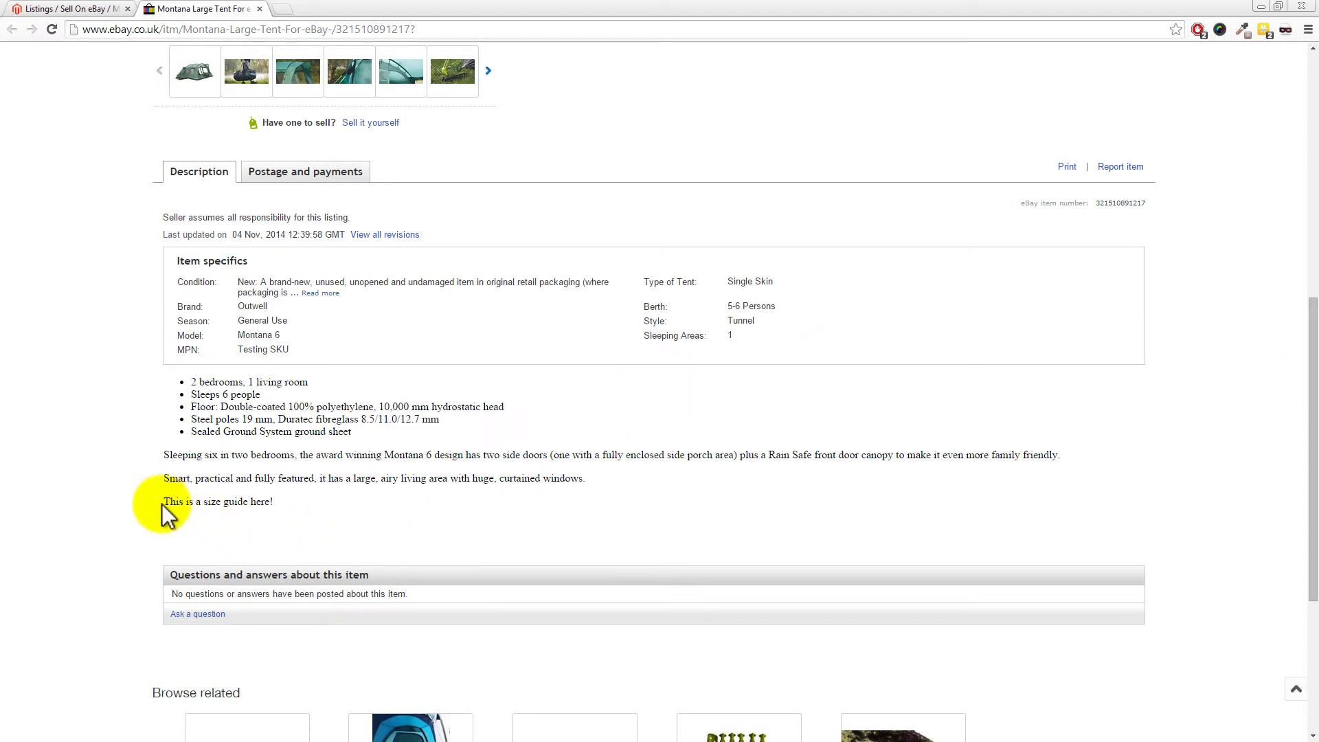